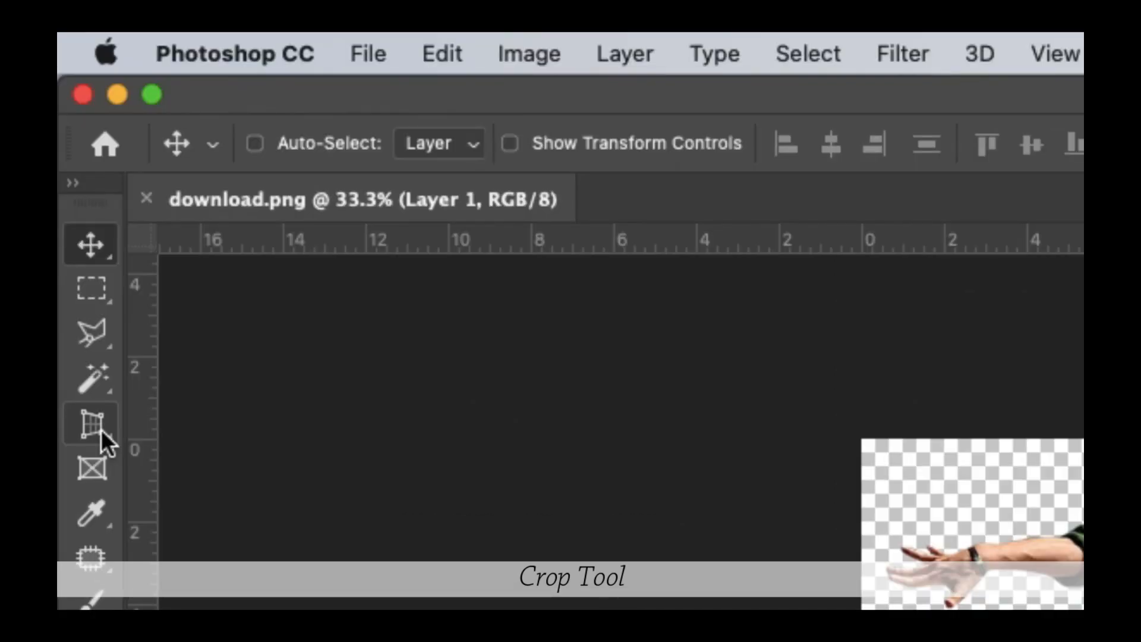
# - Extend the canvas above, below and left of the dancer with the Crop tool, and move the dancer nearer its centre
pyautogui.click(75, 169)
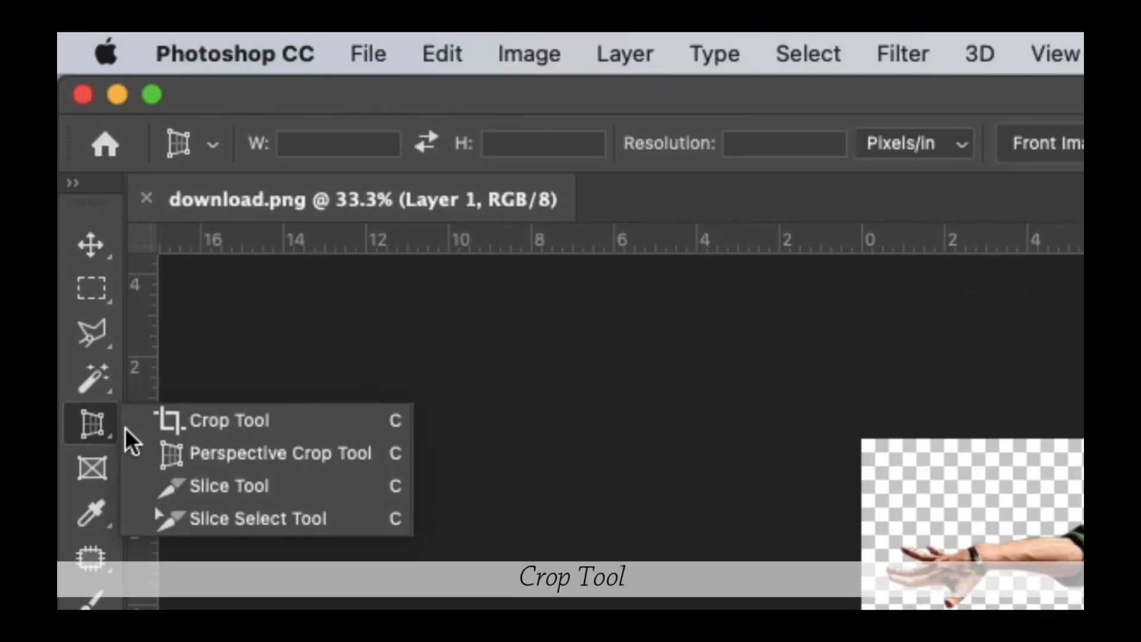
pyautogui.click(123, 167)
pyautogui.press('super+minus')
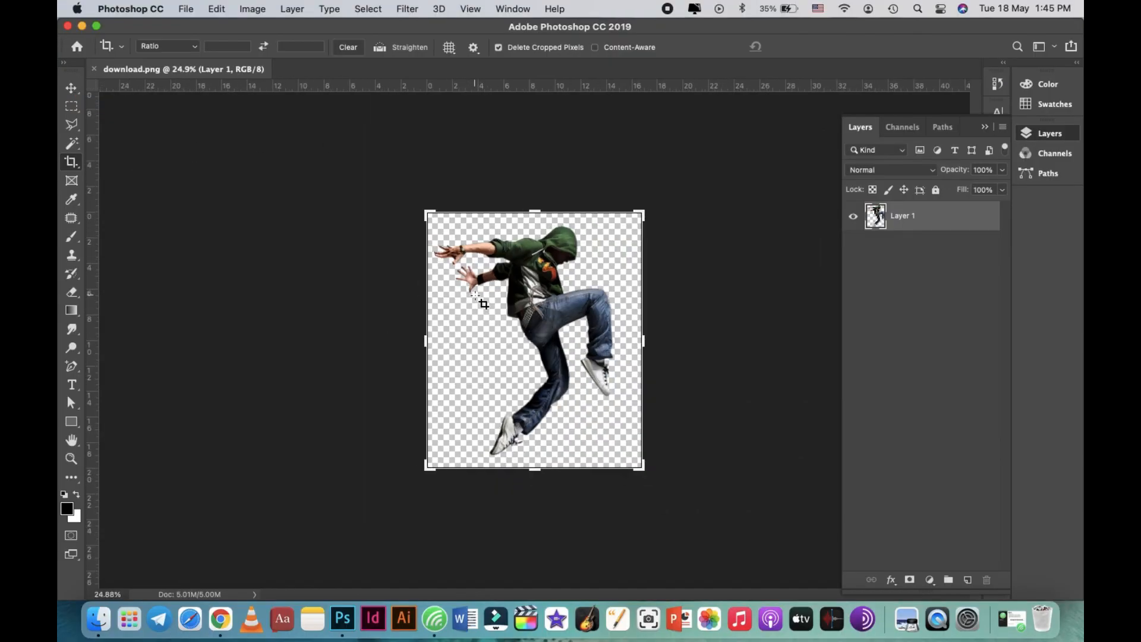
pyautogui.moveTo(538, 211); pyautogui.dragTo(539, 137)
pyautogui.moveTo(427, 346); pyautogui.dragTo(307, 339)
pyautogui.moveTo(535, 543); pyautogui.dragTo(535, 583)
pyautogui.moveTo(358, 339); pyautogui.dragTo(335, 339)
pyautogui.press('Return')
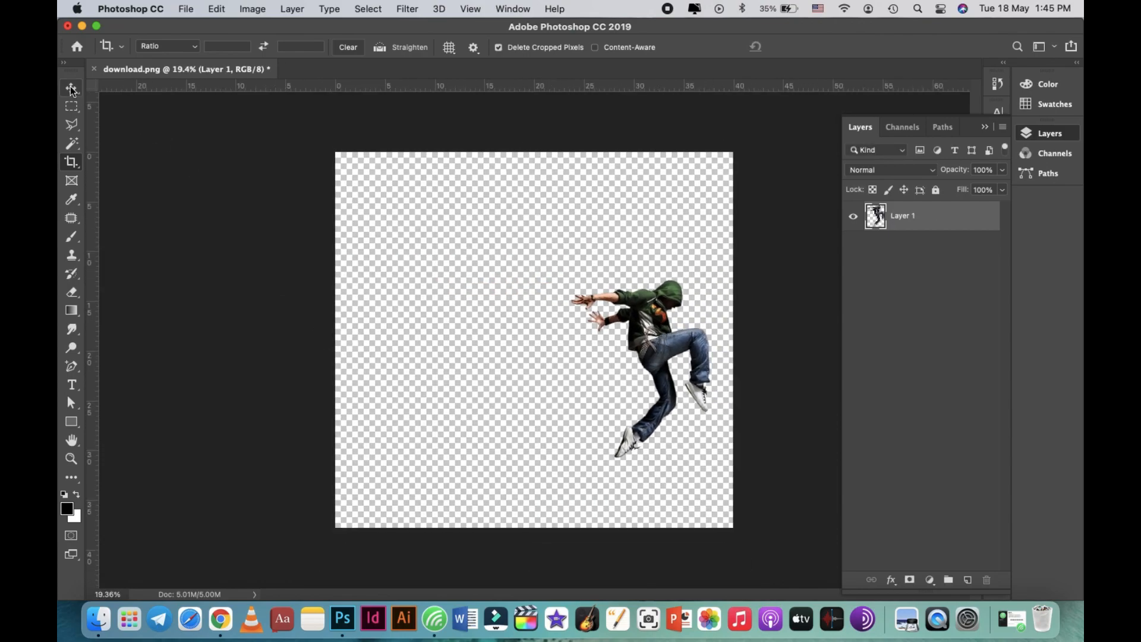
pyautogui.click(71, 88)
pyautogui.moveTo(649, 328); pyautogui.dragTo(584, 319)
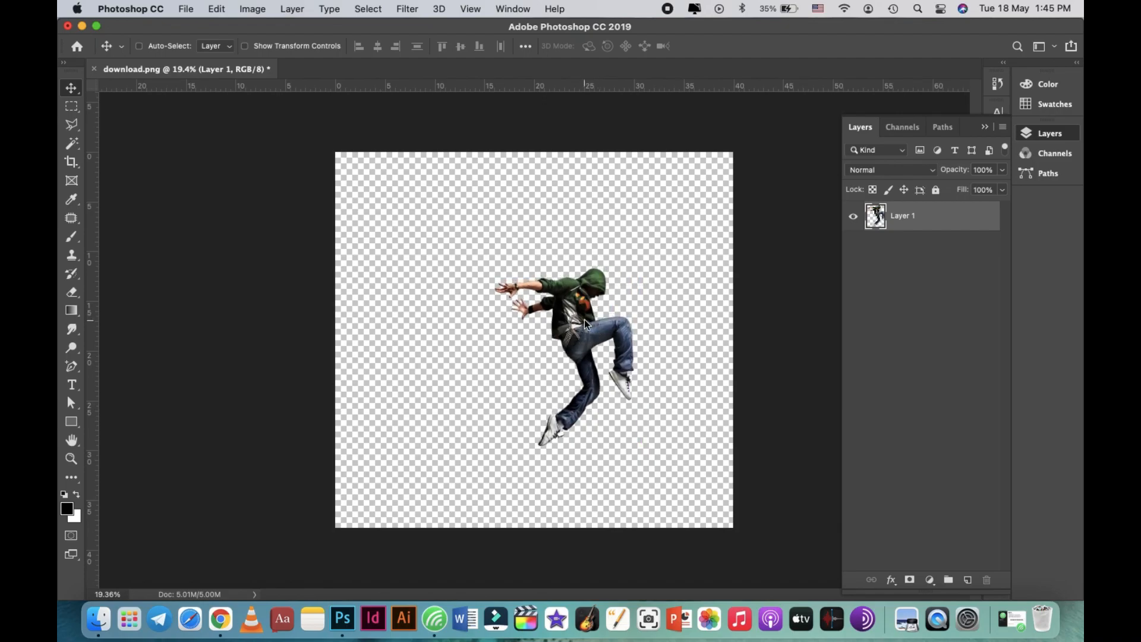
# - Add a new layer and place it beneath the dancer's layer
pyautogui.click(968, 580)
pyautogui.click(947, 220)
pyautogui.moveTo(948, 220); pyautogui.dragTo(942, 270)
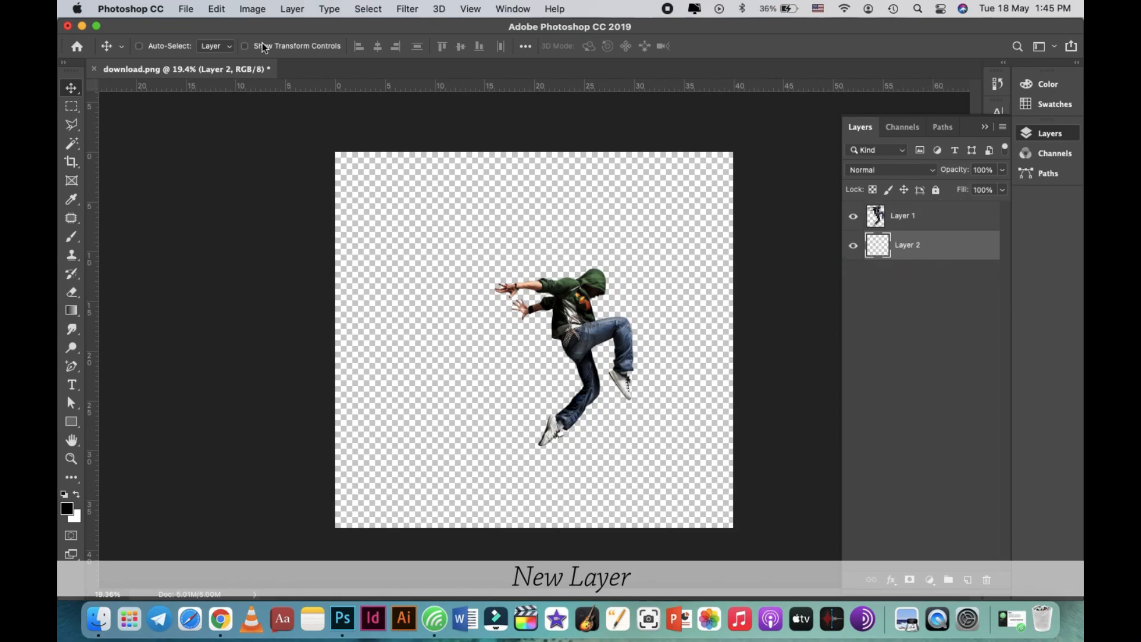
# - Fill Layer 2 with the custom yellow-to-olive radial gradient, spreading from the dancer's torso beyond the canvas edge
pyautogui.click(72, 311)
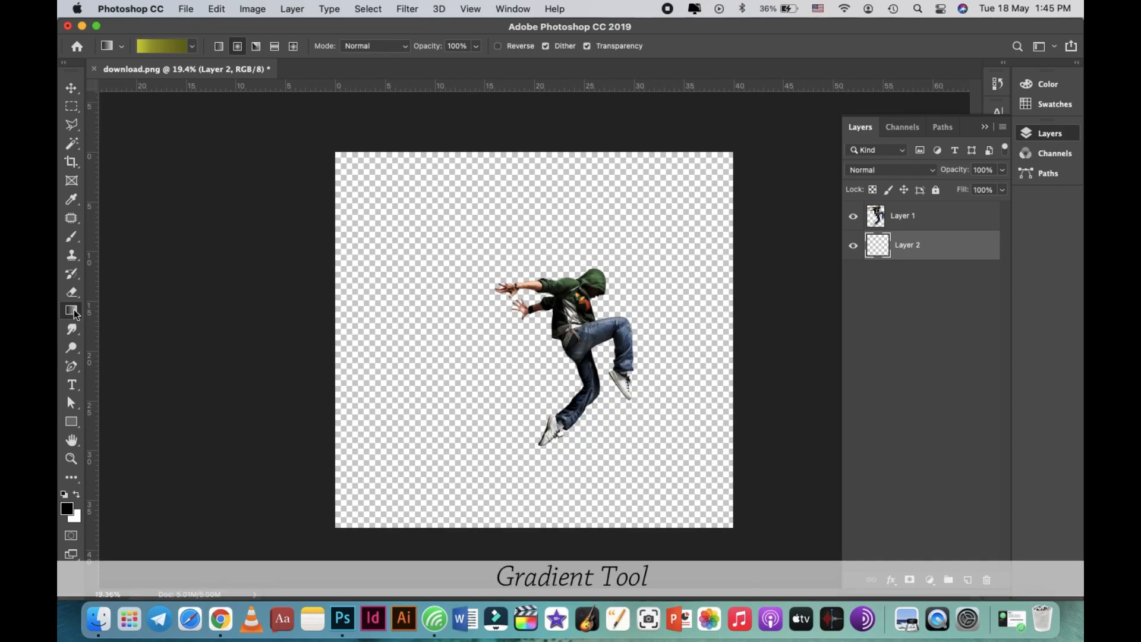
pyautogui.click(157, 49)
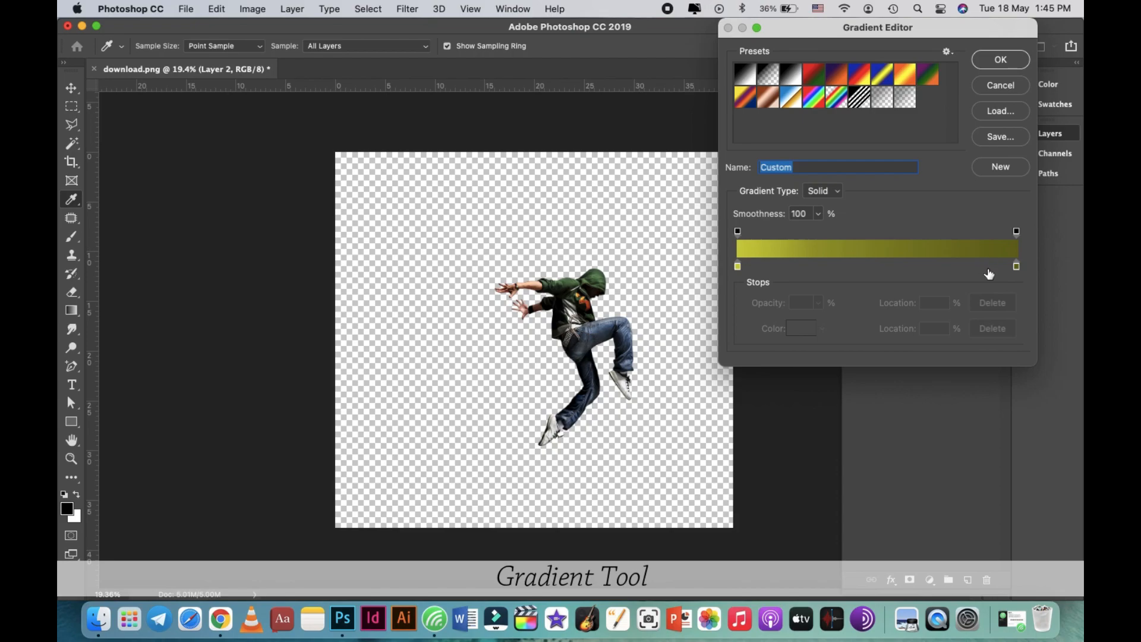
pyautogui.click(1004, 65)
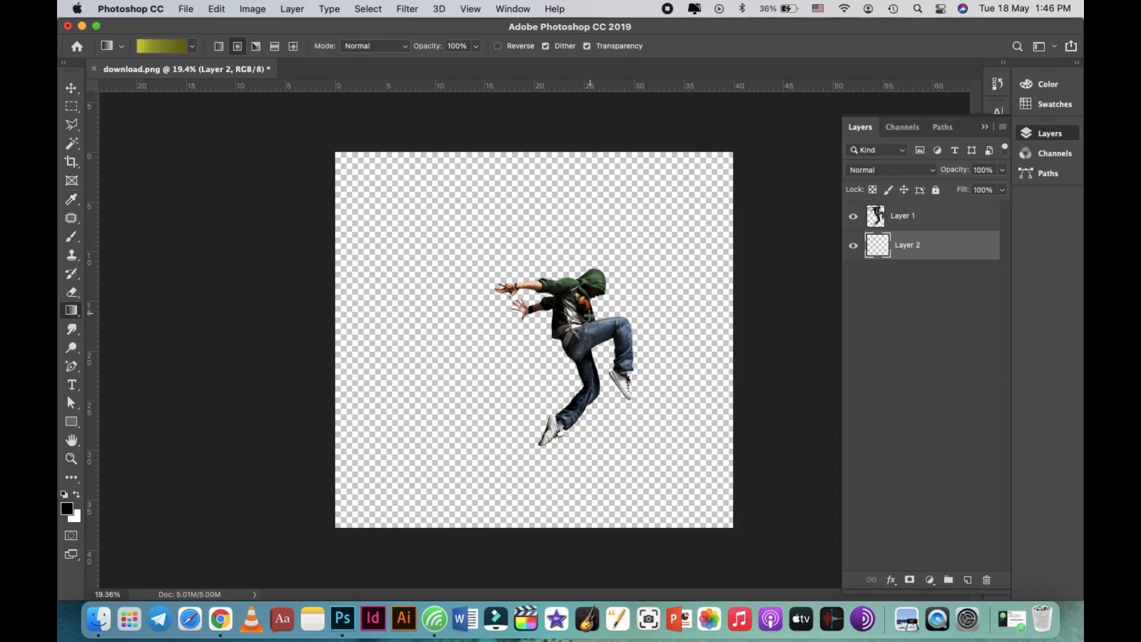
pyautogui.moveTo(579, 325); pyautogui.dragTo(105, 446)
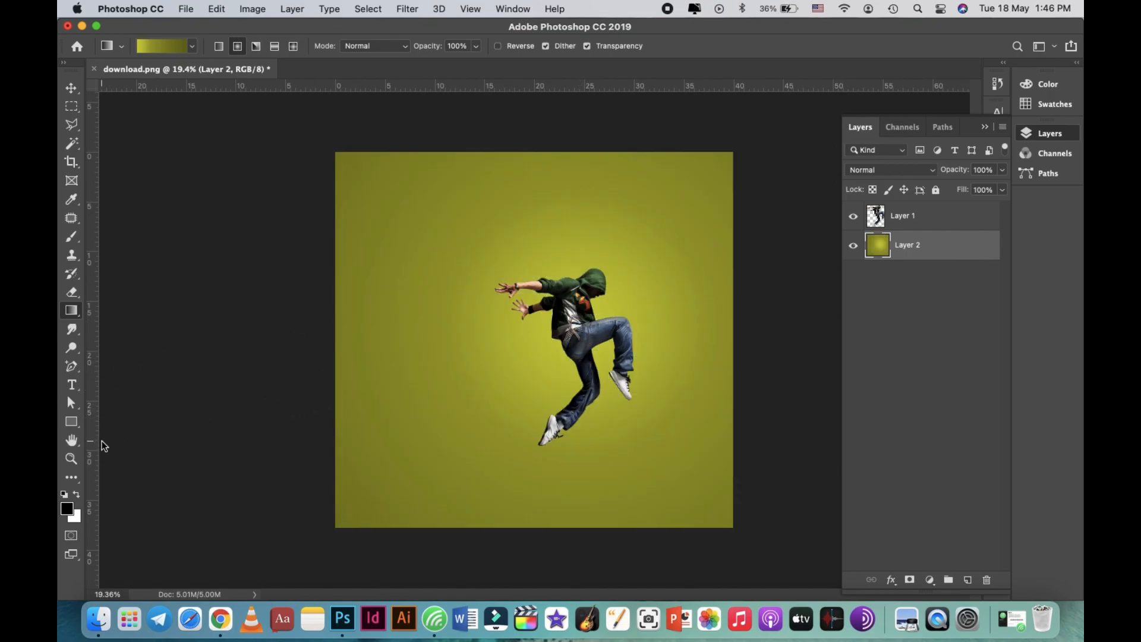
# - Copy a thin vertical strip of the dancer, from hood to lower leg, from Layer 1 to a new layer using the Rectangular Marquee
pyautogui.click(71, 105)
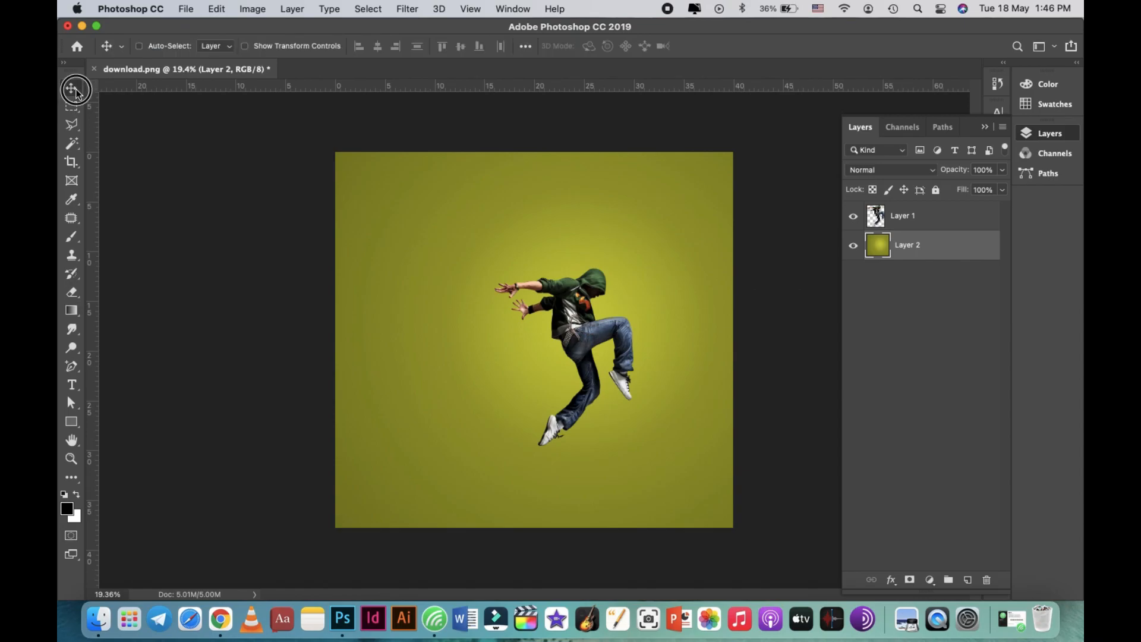
pyautogui.click(913, 224)
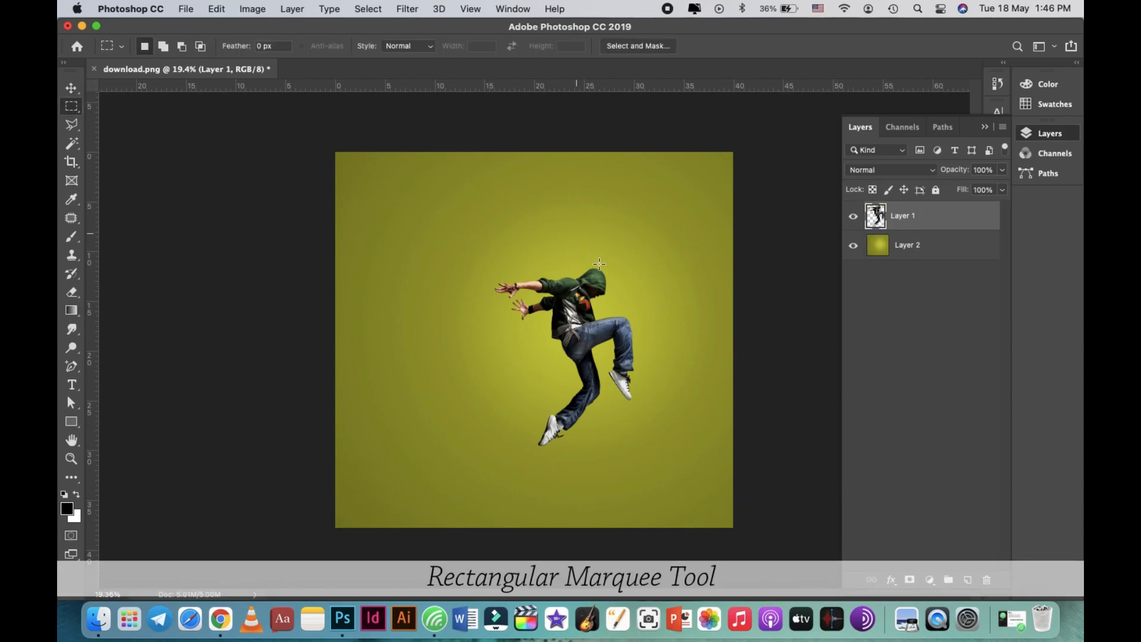
pyautogui.scroll(5, 590, 271)
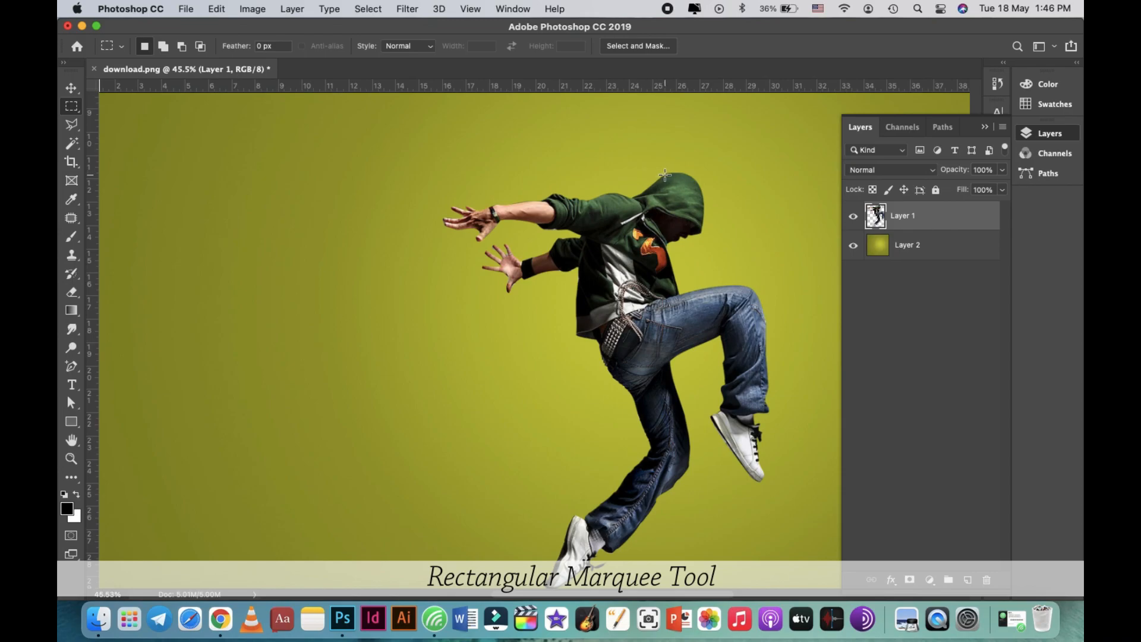
pyautogui.moveTo(654, 184); pyautogui.dragTo(653, 504)
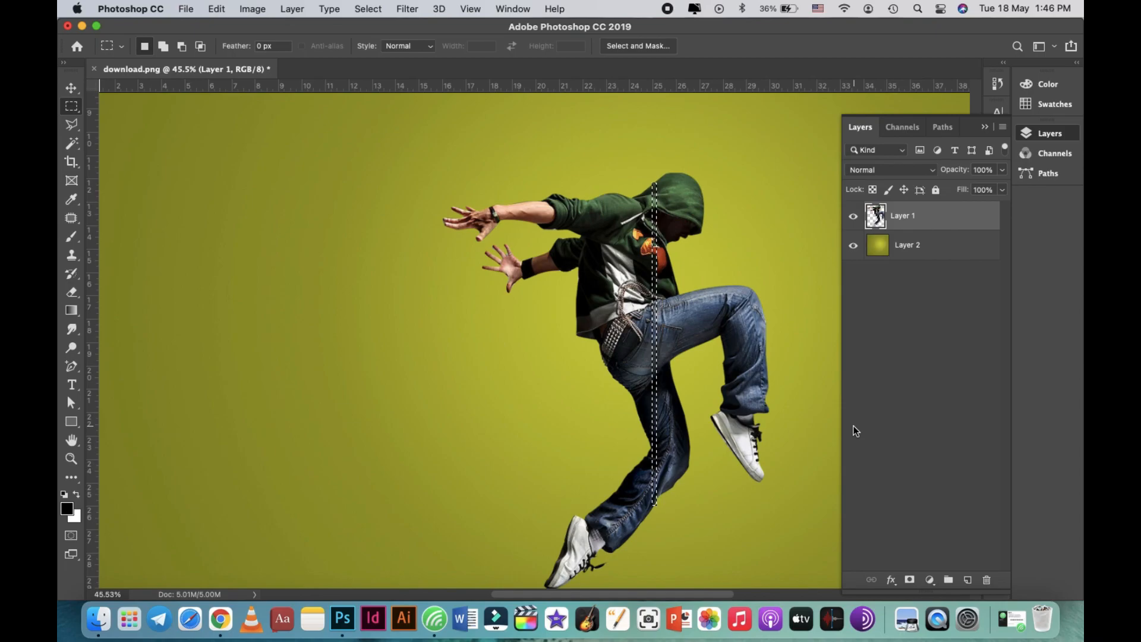
pyautogui.press('super+j')
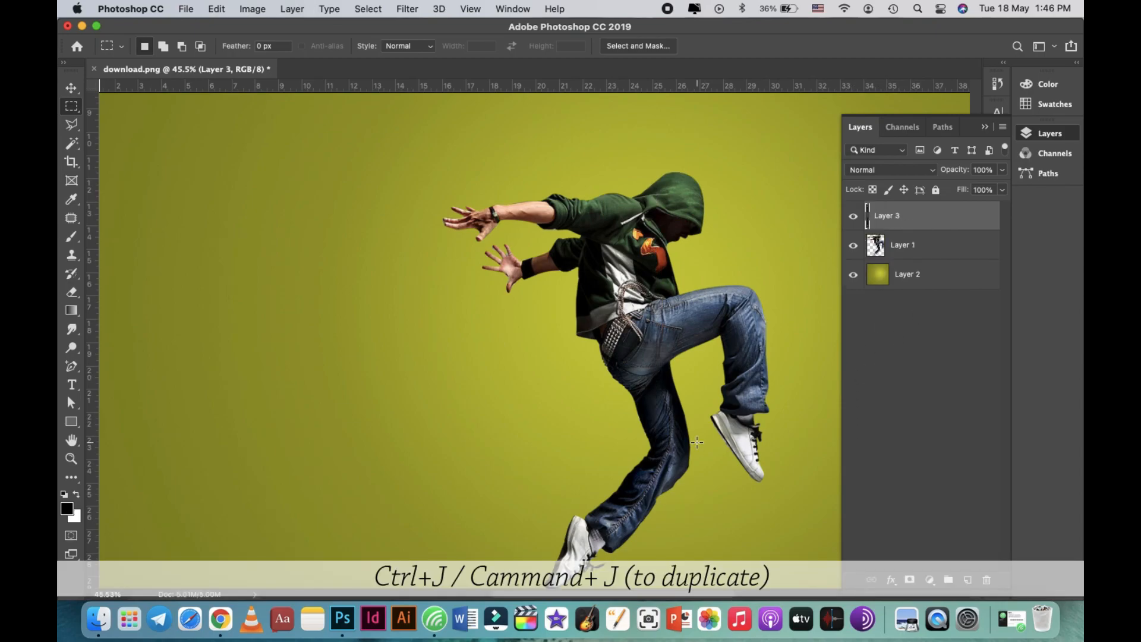
# - Select a thin diagonal strip from the lower leg to the shoe's toe with the Polygonal Lasso and copy it from Layer 1 to a new layer
pyautogui.click(72, 124)
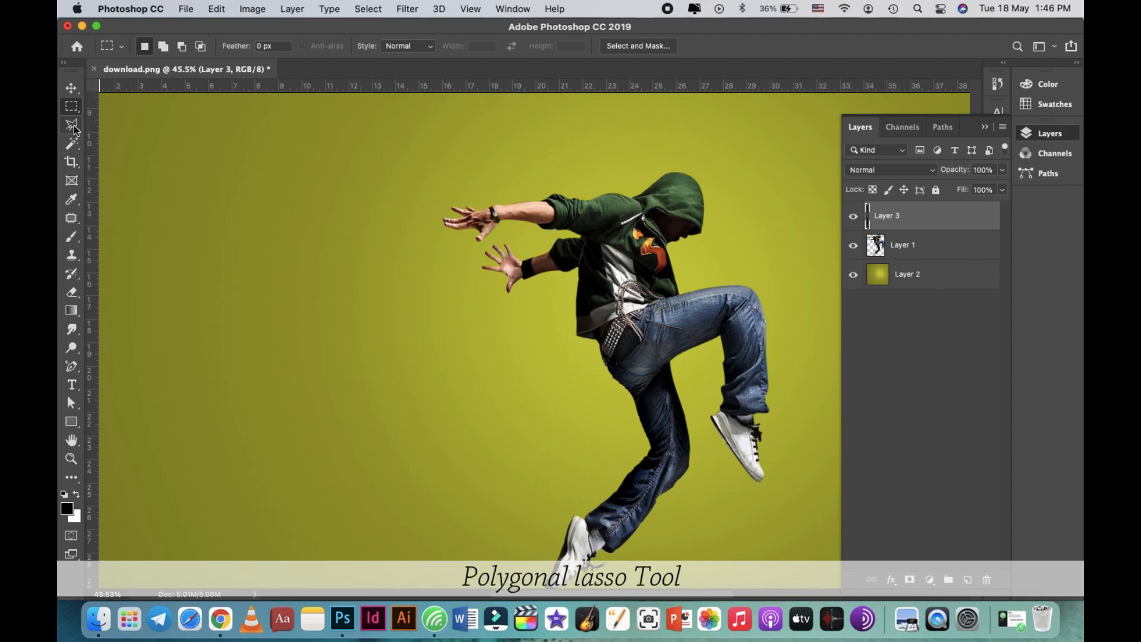
pyautogui.click(657, 475)
pyautogui.scroll(-1, 570, 523)
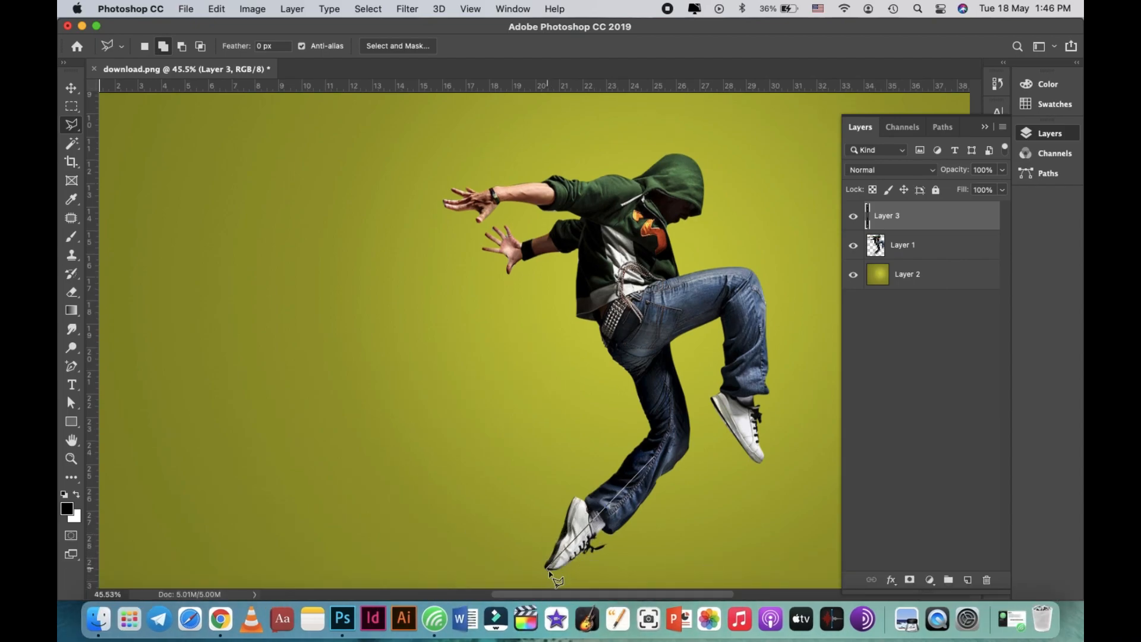
pyautogui.click(557, 567)
pyautogui.click(654, 457)
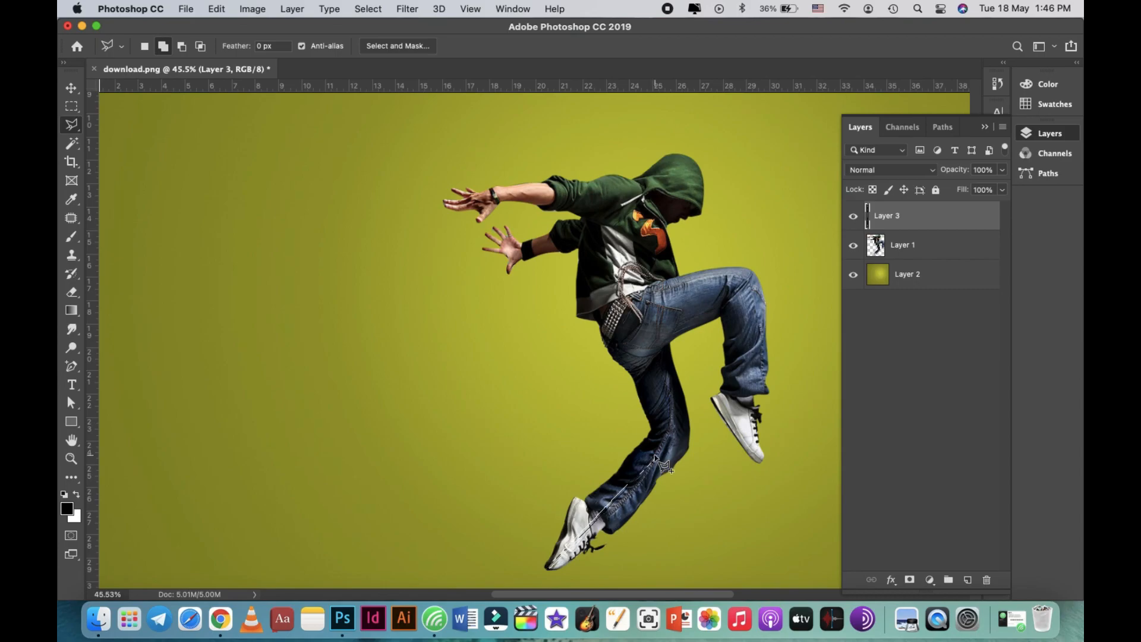
pyautogui.click(896, 244)
pyautogui.press('super+j')
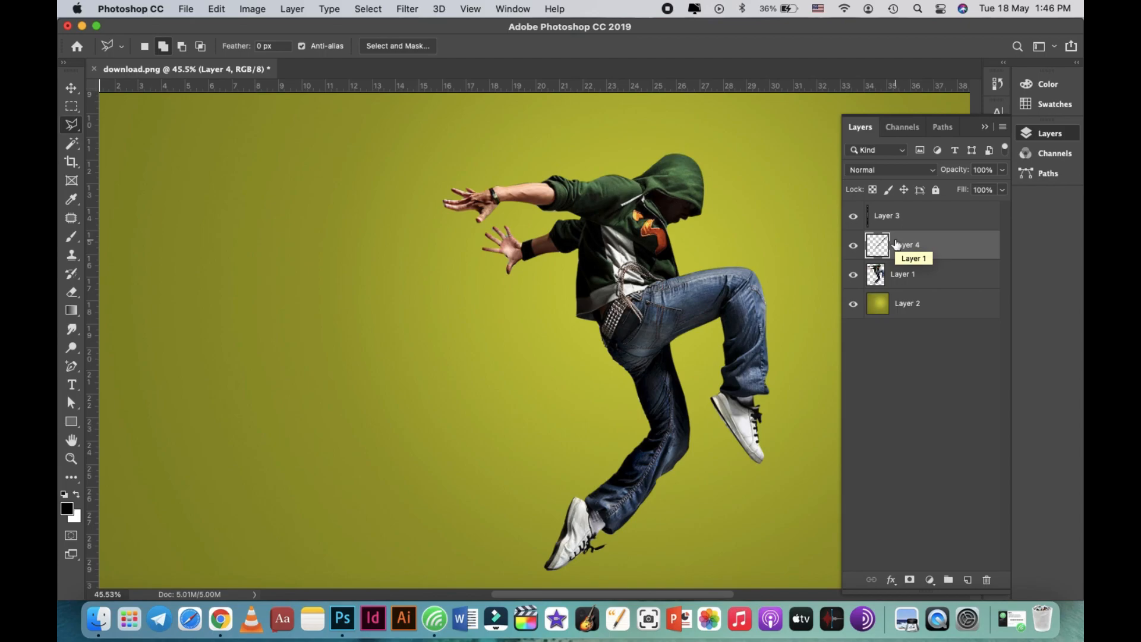
# - Free-transform the leg strip on Layer 4, rotating it upright and placing it across the lower leg
pyautogui.click(70, 88)
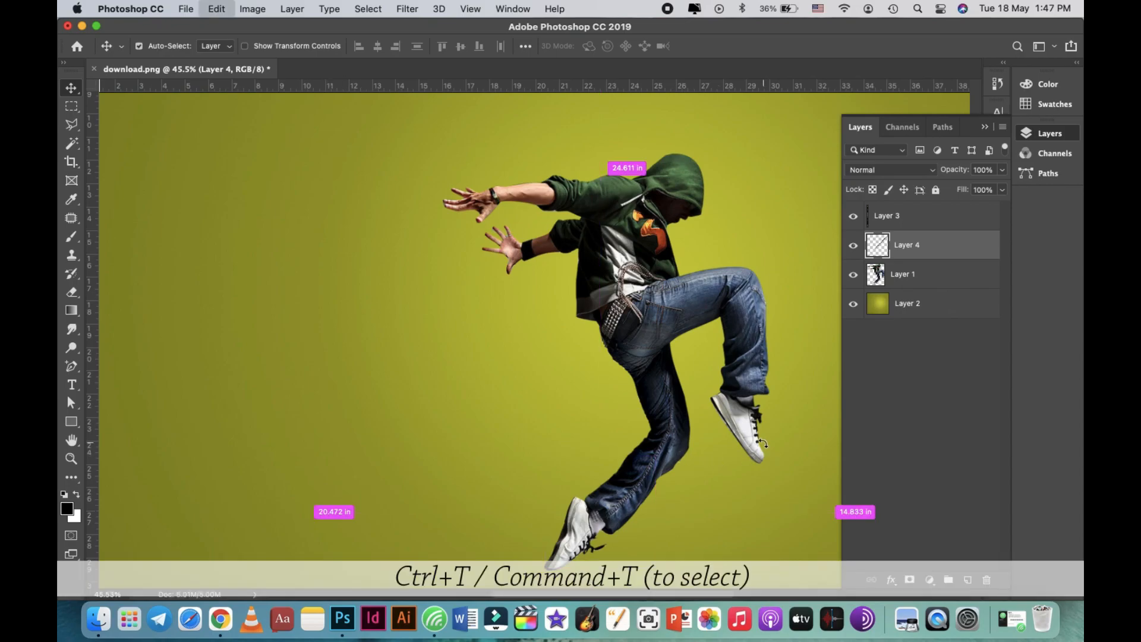
pyautogui.press('super+t')
pyautogui.moveTo(672, 452); pyautogui.dragTo(599, 434)
pyautogui.doubleClick(601, 459)
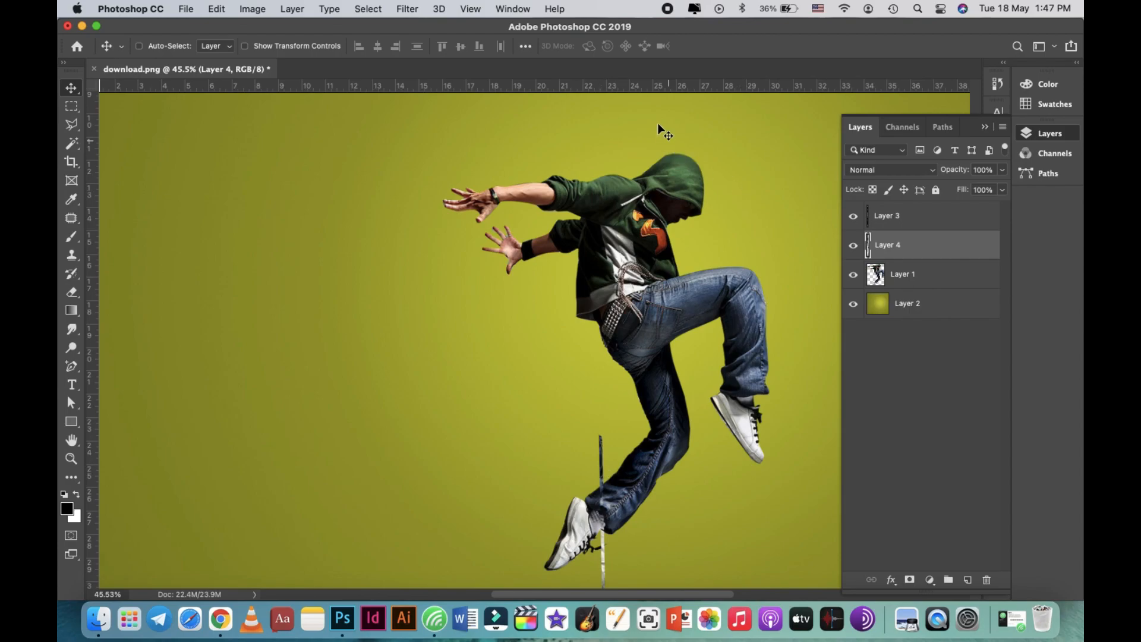
# - Add horizontal guides at the hood's top and the shoe's toe, and move the body strip sideways so its top meets the upper guide
pyautogui.moveTo(654, 85); pyautogui.dragTo(661, 153)
pyautogui.moveTo(632, 89); pyautogui.dragTo(678, 570)
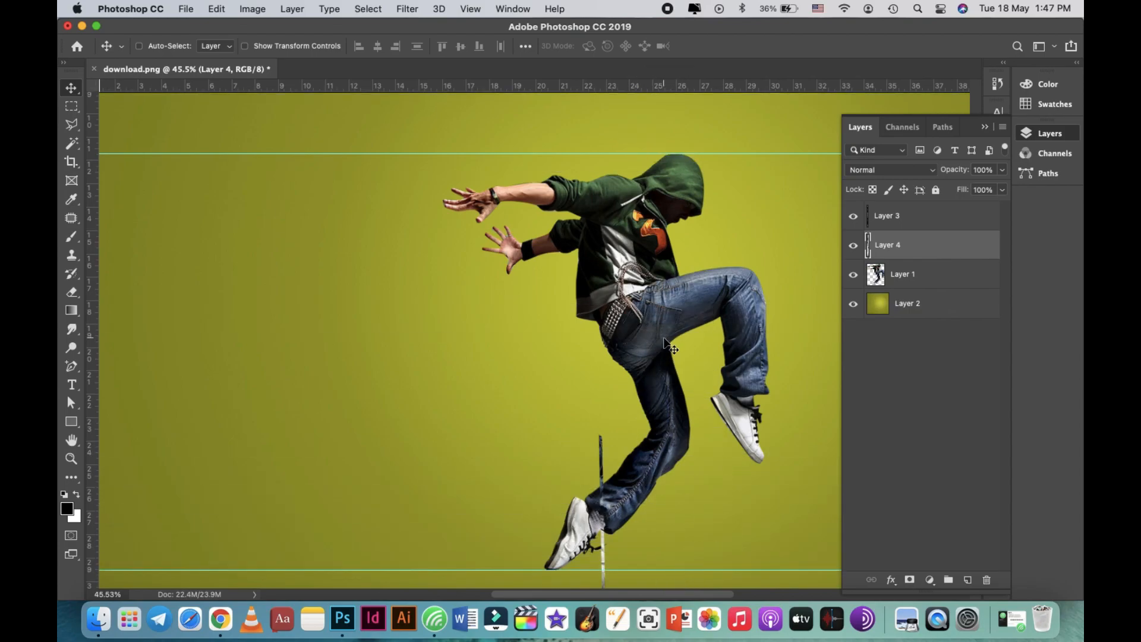
pyautogui.click(886, 216)
pyautogui.moveTo(655, 230); pyautogui.dragTo(679, 231)
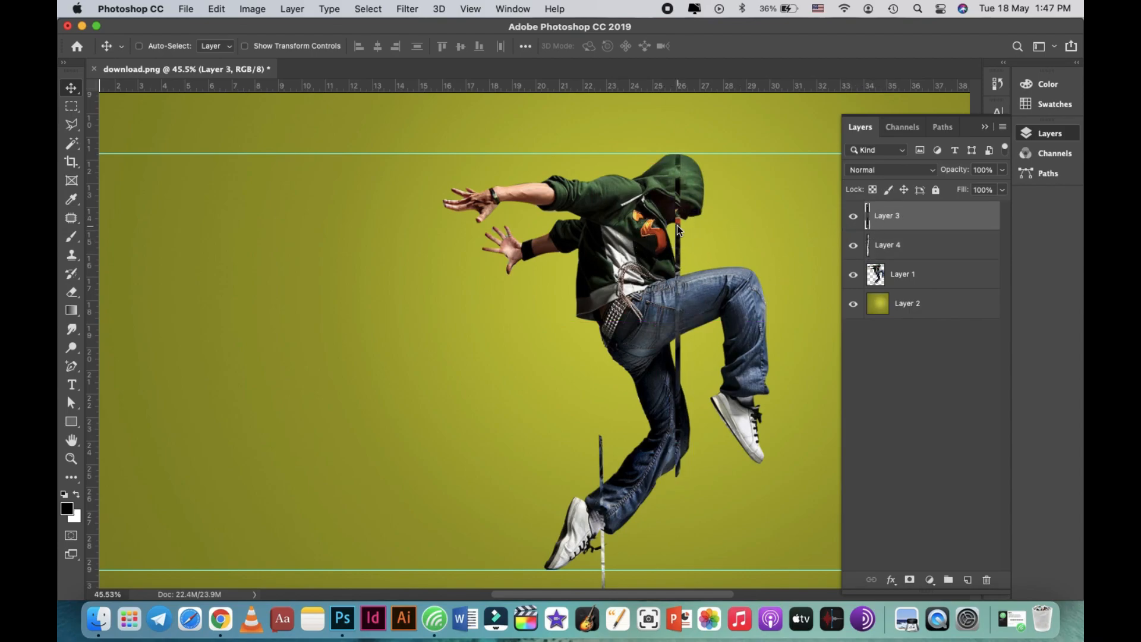
# - Move the leg strip under the body strip's lower end so that both form one continuous vertical line
pyautogui.keyDown('super'); pyautogui.click(602, 478); pyautogui.keyUp('super')
pyautogui.moveTo(598, 483); pyautogui.dragTo(673, 469)
pyautogui.scroll(6, 672, 469)
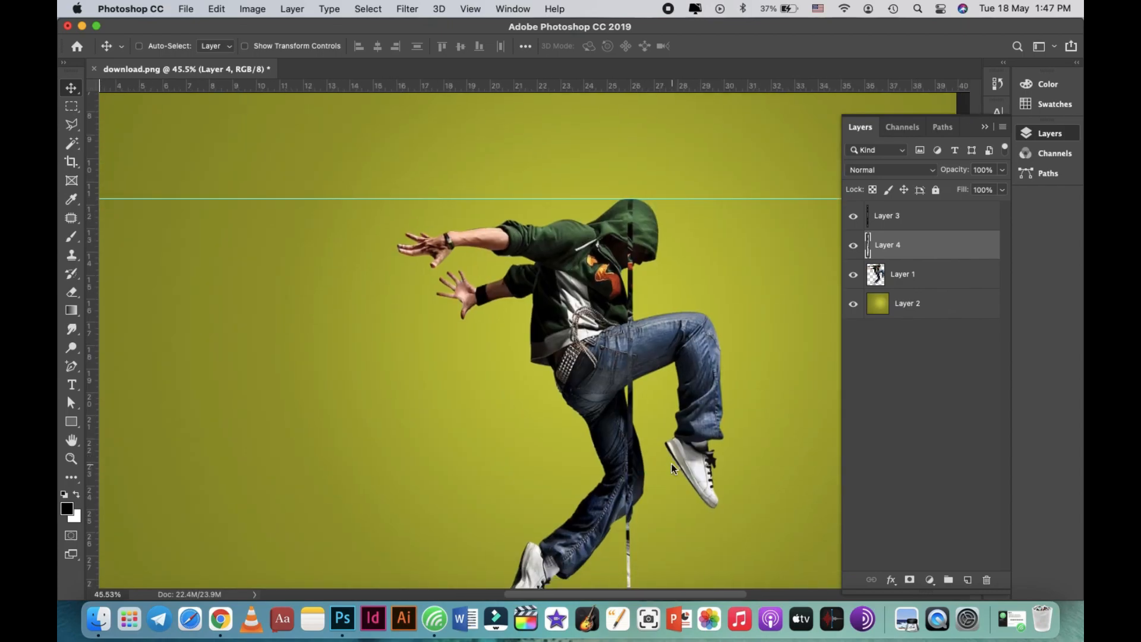
pyautogui.hscroll(2, 674, 468)
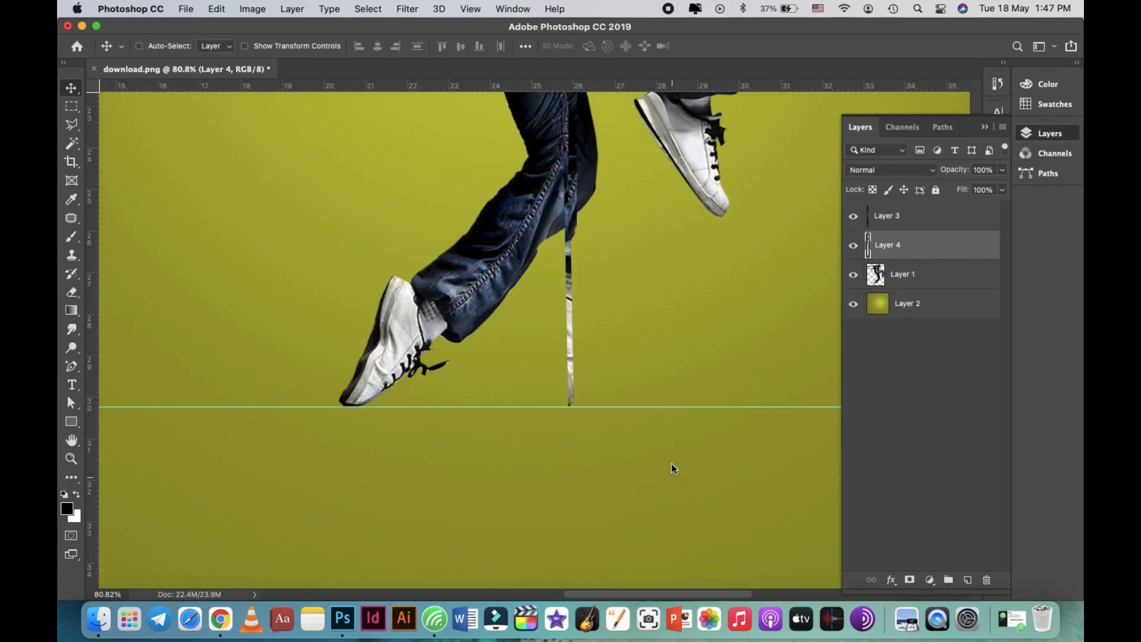
pyautogui.scroll(3, 674, 469)
pyautogui.scroll(3, 674, 468)
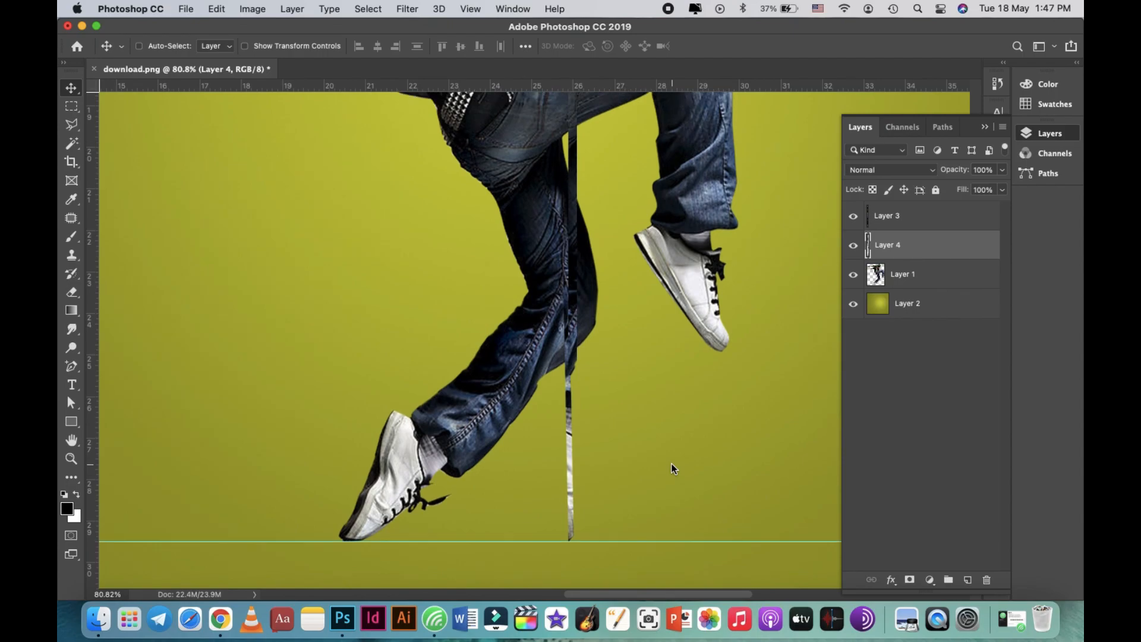
pyautogui.moveTo(567, 450); pyautogui.dragTo(571, 450)
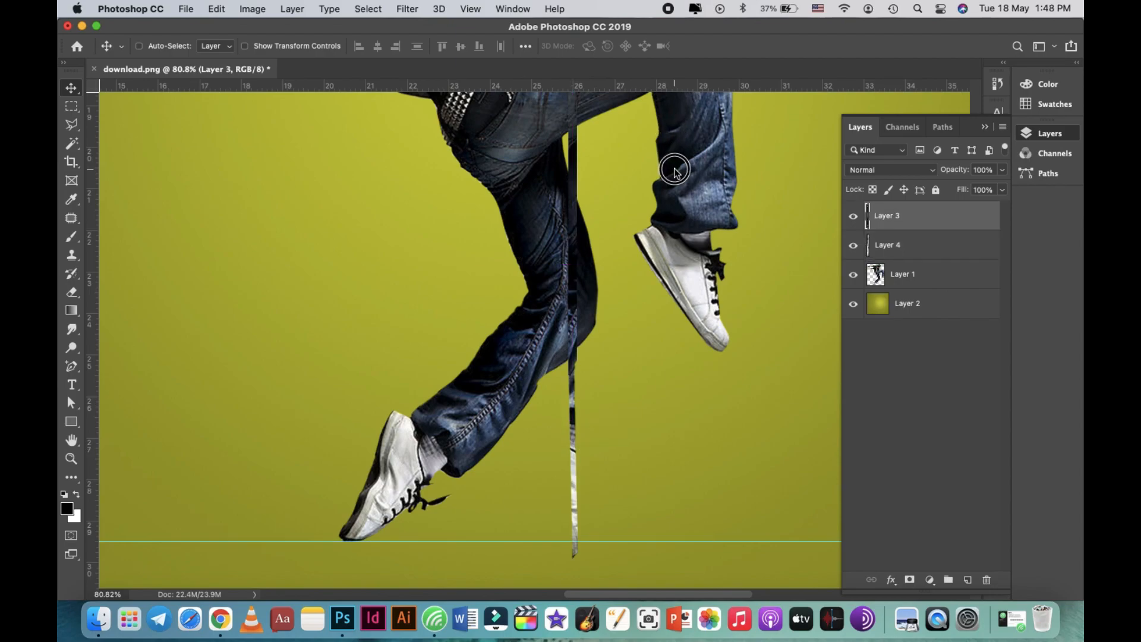
# - Add a horizontal guide at the body strip's lower end, and delete the parts of the leg strip above it and below the toe guide
pyautogui.moveTo(666, 94); pyautogui.dragTo(677, 377)
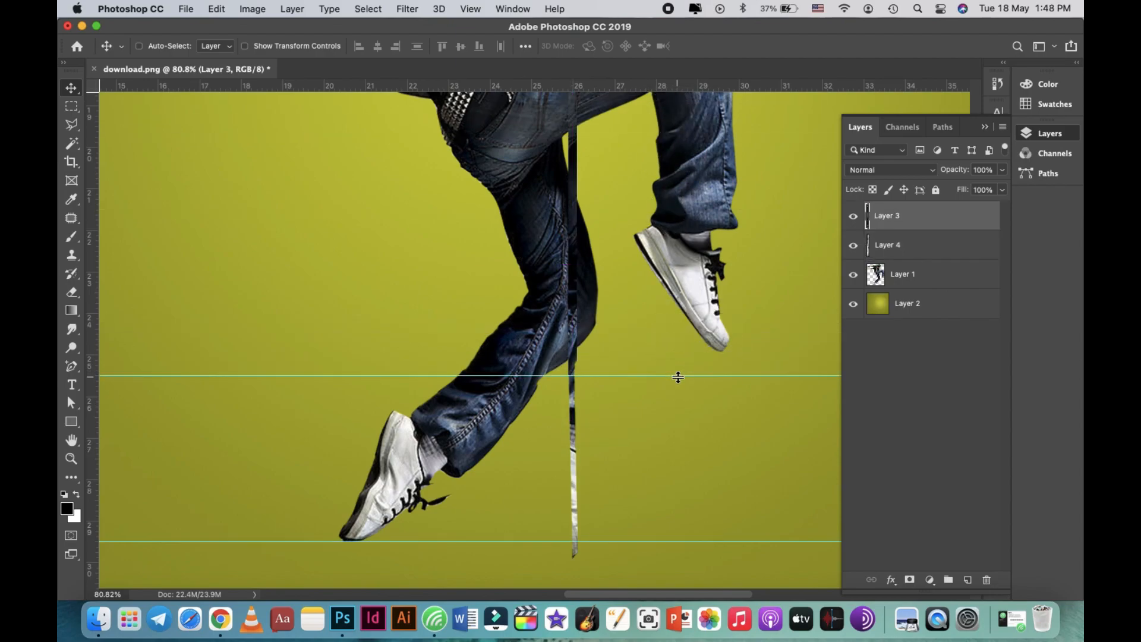
pyautogui.click(884, 249)
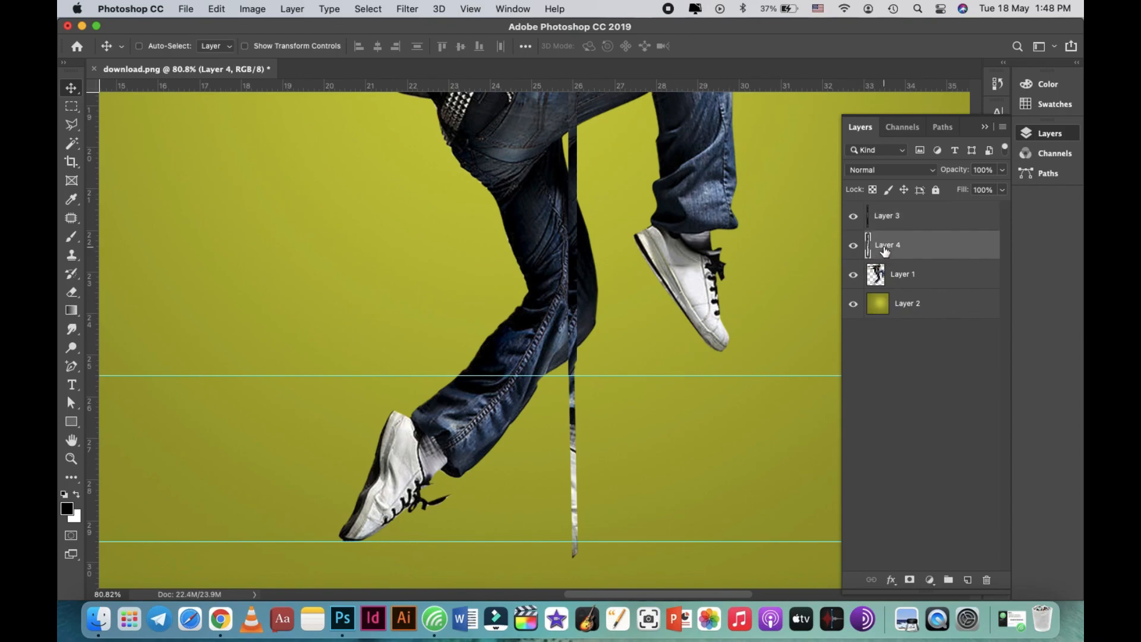
pyautogui.click(71, 107)
pyautogui.moveTo(434, 174); pyautogui.dragTo(737, 375)
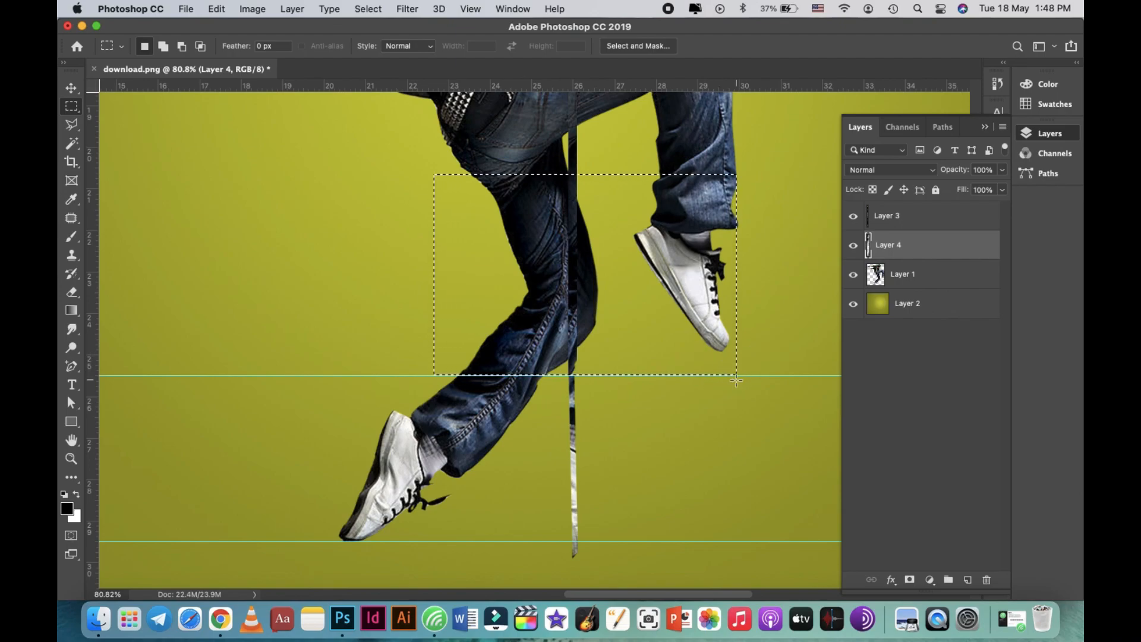
pyautogui.moveTo(484, 573); pyautogui.dragTo(663, 541)
pyautogui.click(74, 91)
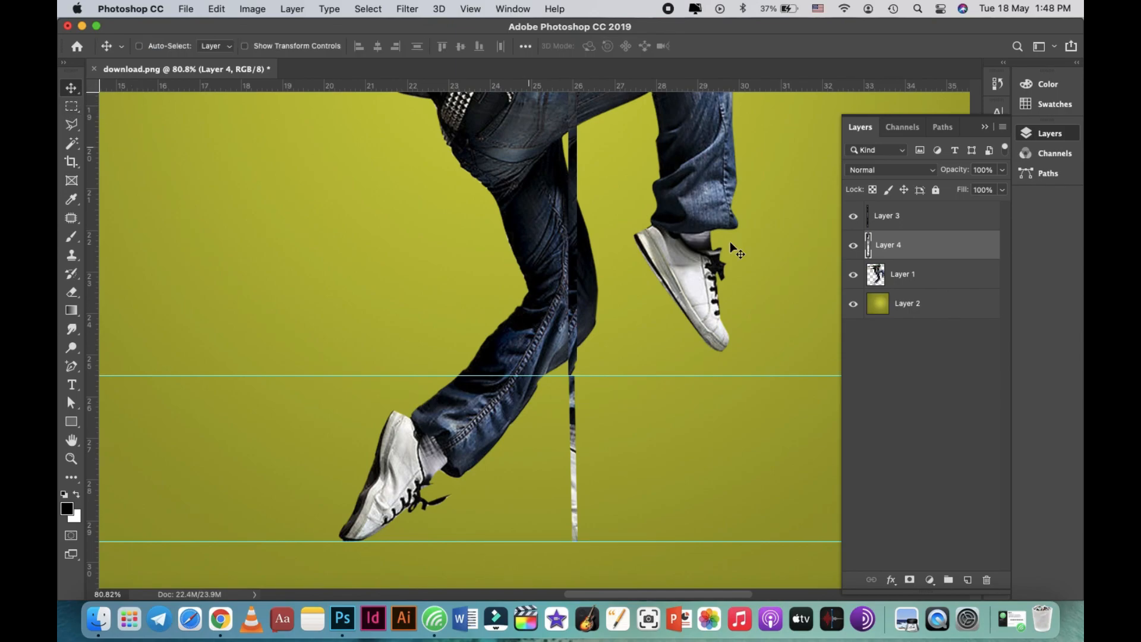
# - Merge Layer 3 and Layer 4, the body and leg strips, into one layer
pyautogui.keyDown('shift'); pyautogui.click(895, 219); pyautogui.keyUp('shift')
pyautogui.rightClick(895, 219)
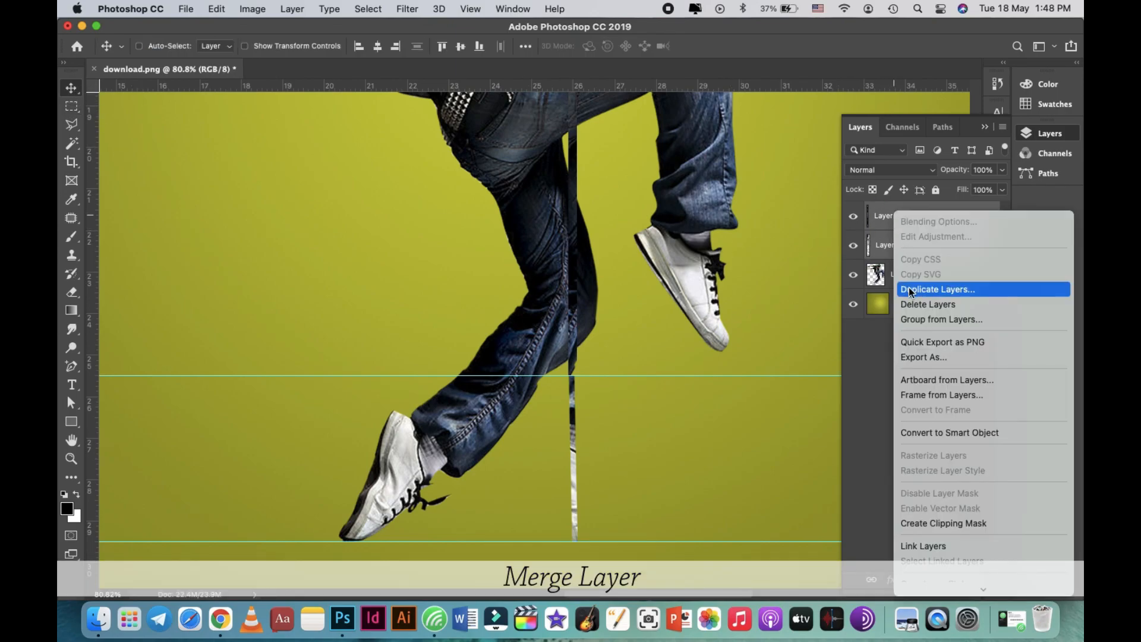
pyautogui.moveTo(955, 592)
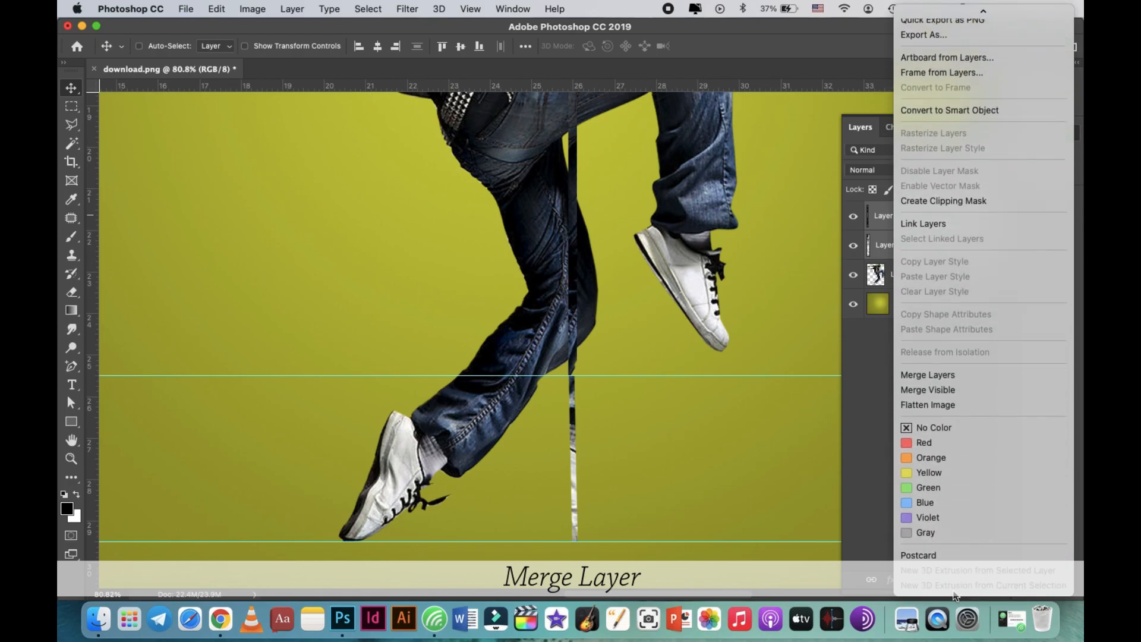
pyautogui.click(969, 377)
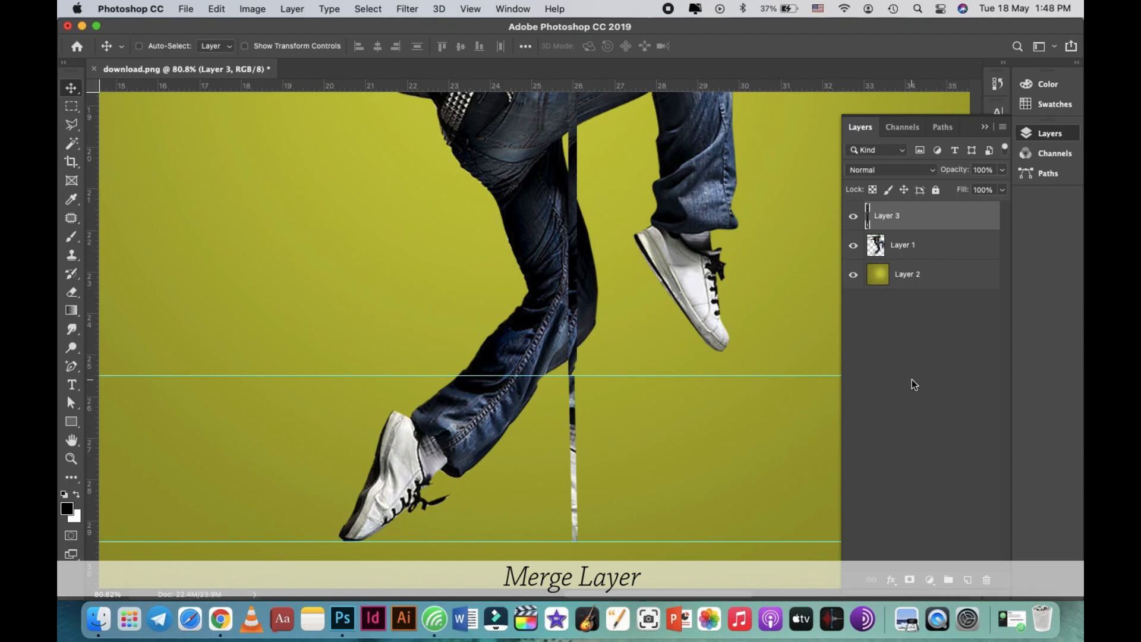
# - Free-transform the merged strip horizontally to about 15700% width, forming a wide band from the dancer past the canvas's left edge
pyautogui.scroll(-5, 624, 373)
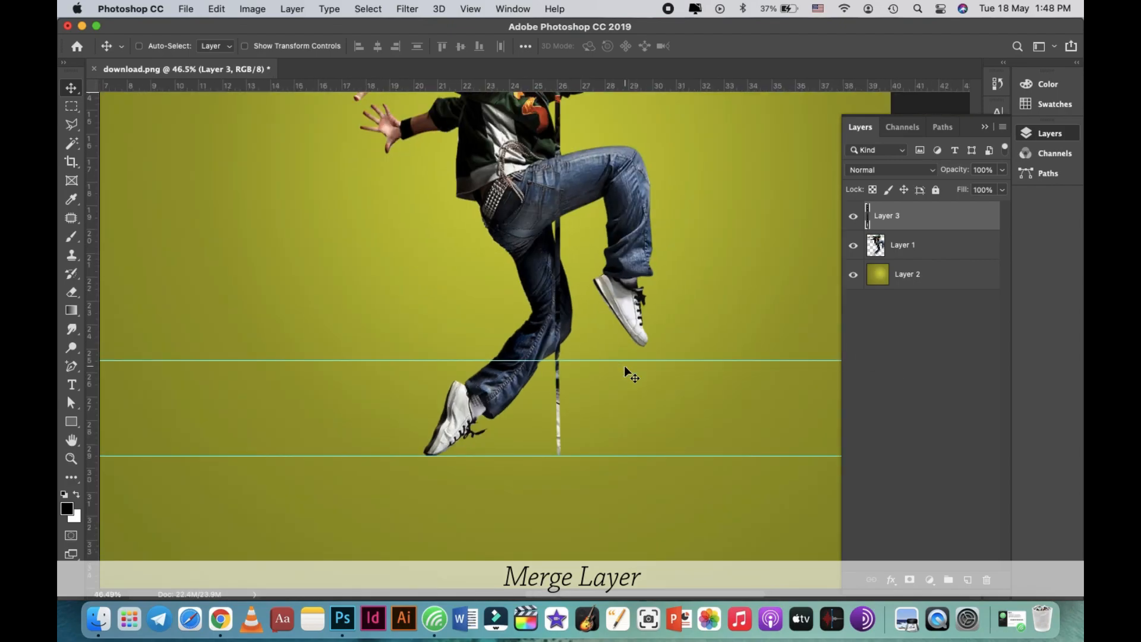
pyautogui.press('super+t')
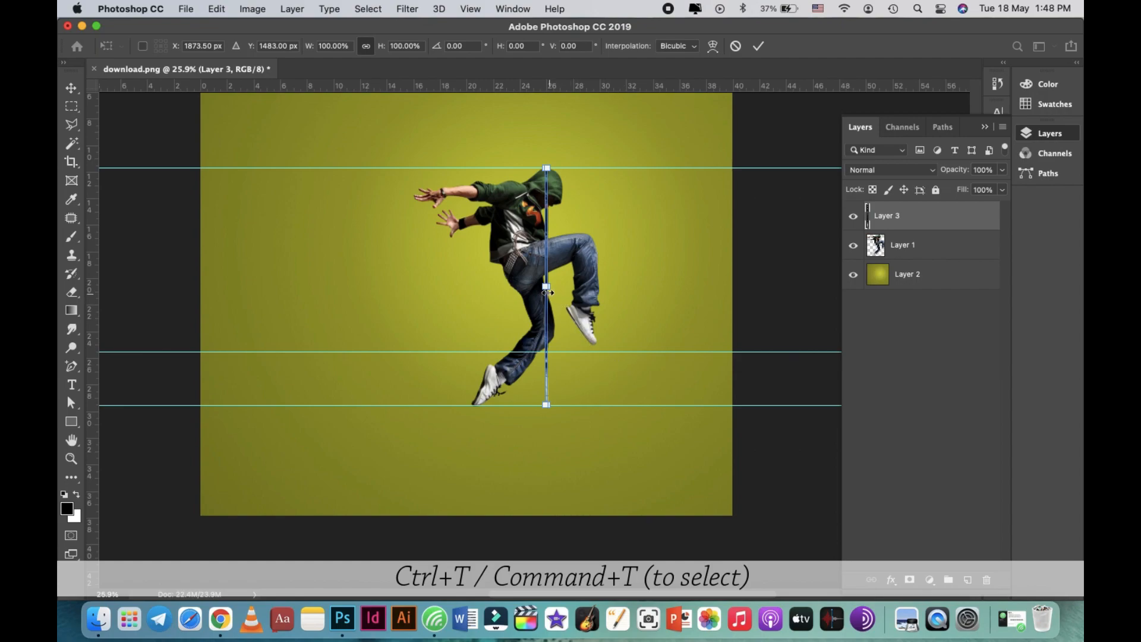
pyautogui.moveTo(544, 289)
pyautogui.mouseDown()
pyautogui.moveTo(89, 279)
pyautogui.moveTo(835, 305)
pyautogui.moveTo(753, 308)
pyautogui.mouseUp()
pyautogui.hscroll(10, 754, 308)
pyautogui.hscroll(-2, 753, 308)
pyautogui.hscroll(-5, 753, 307)
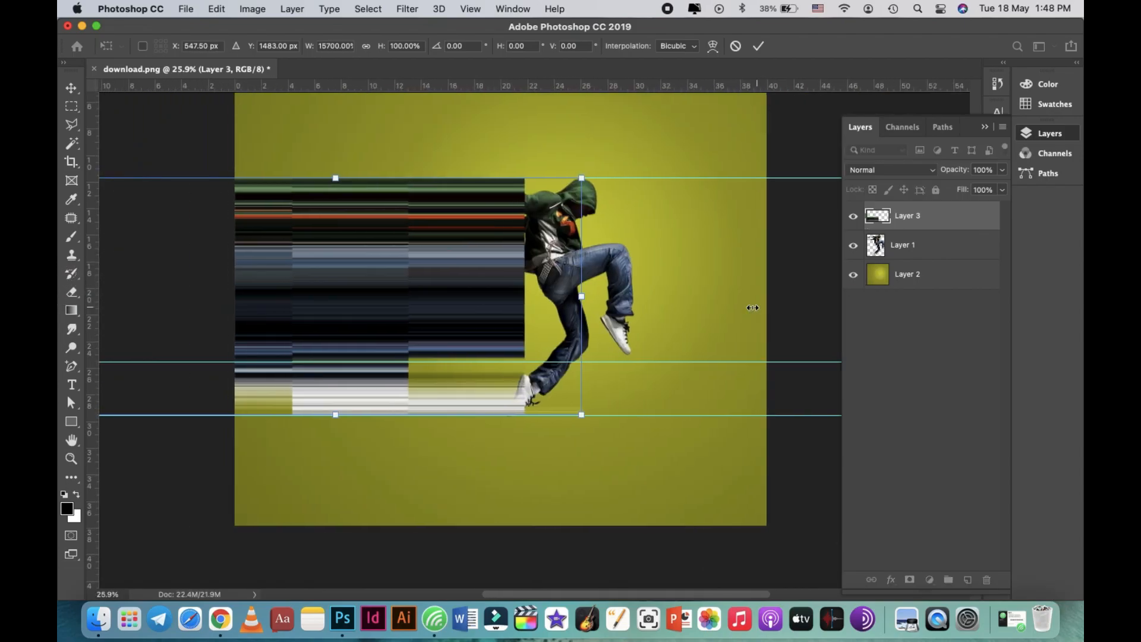
pyautogui.hscroll(4, 753, 308)
pyautogui.hscroll(-1, 753, 307)
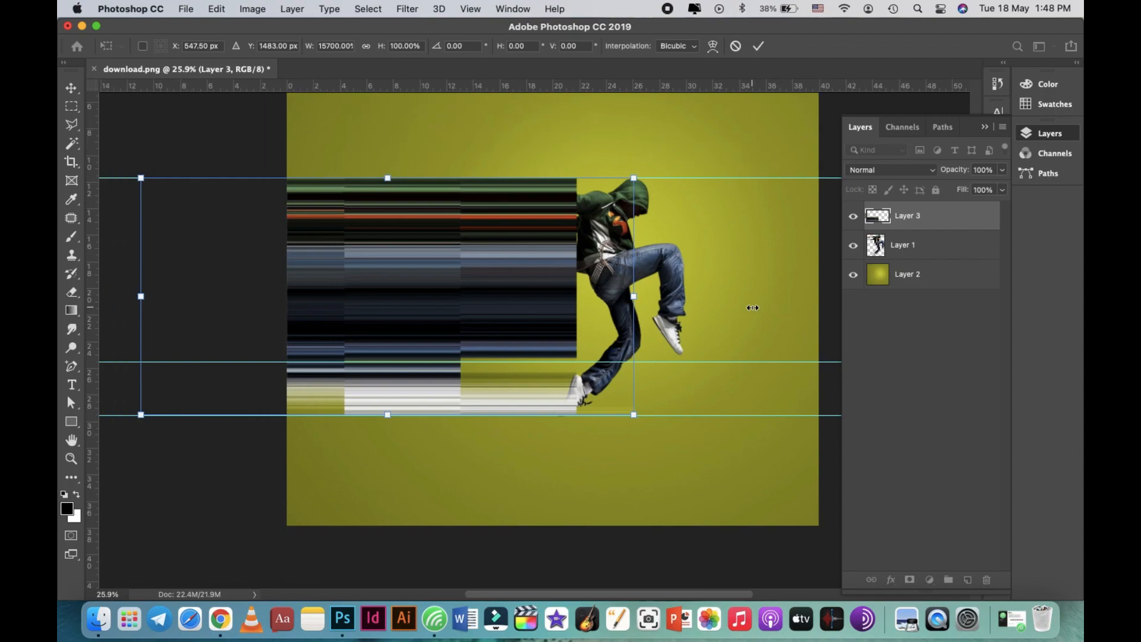
pyautogui.doubleClick(504, 254)
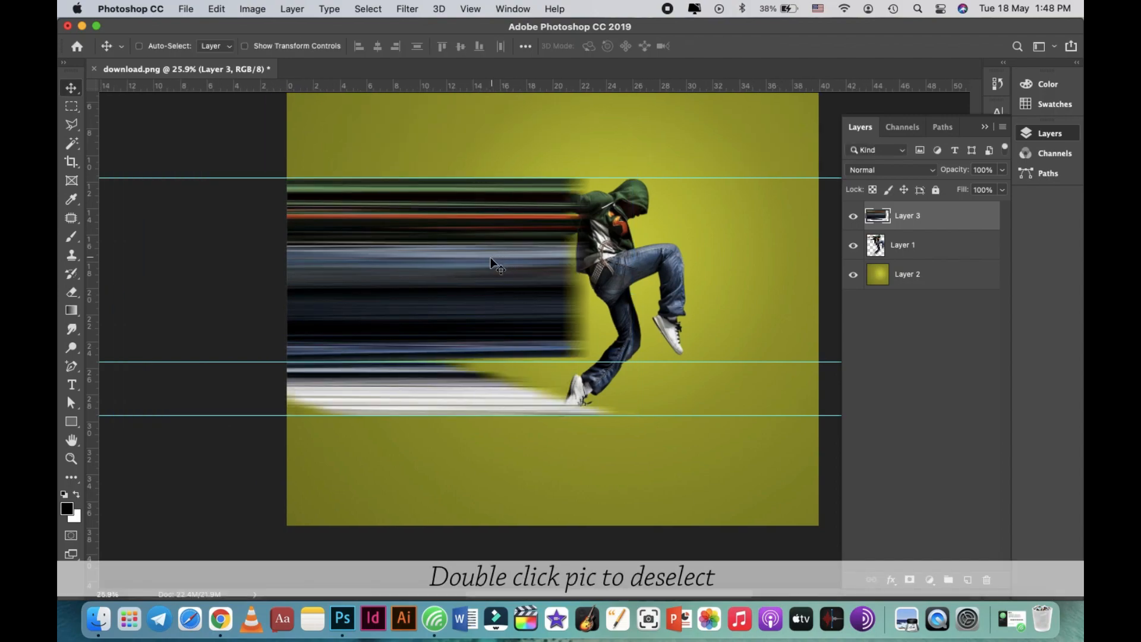
# - Widen the stretched band further and move it across the dancer so that it spans beyond both sides of the canvas
pyautogui.moveTo(489, 260)
pyautogui.mouseDown()
pyautogui.moveTo(652, 267)
pyautogui.moveTo(626, 258)
pyautogui.mouseUp()
pyautogui.hotkey('ctrl', 't')
pyautogui.moveTo(288, 295); pyautogui.dragTo(240, 292)
pyautogui.press('Return')
pyautogui.moveTo(698, 296)
pyautogui.mouseDown()
pyautogui.moveTo(373, 267)
pyautogui.moveTo(537, 278)
pyautogui.mouseUp()
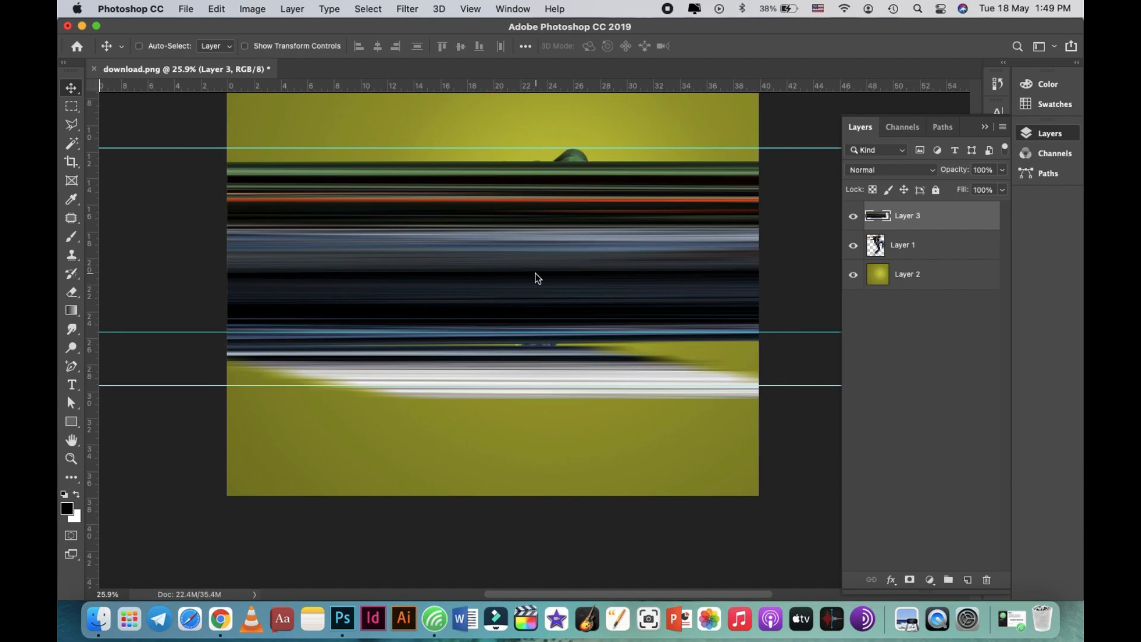
# - Flip the stretched band on Layer 3 horizontally
pyautogui.scroll(-4, 535, 273)
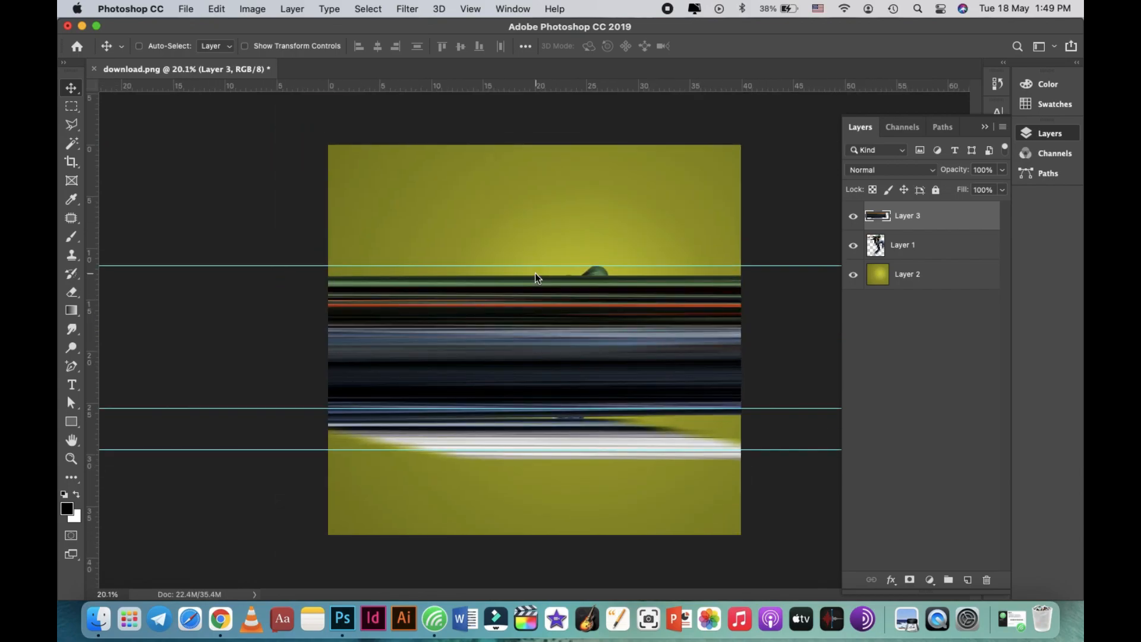
pyautogui.hotkey('ctrl', 't')
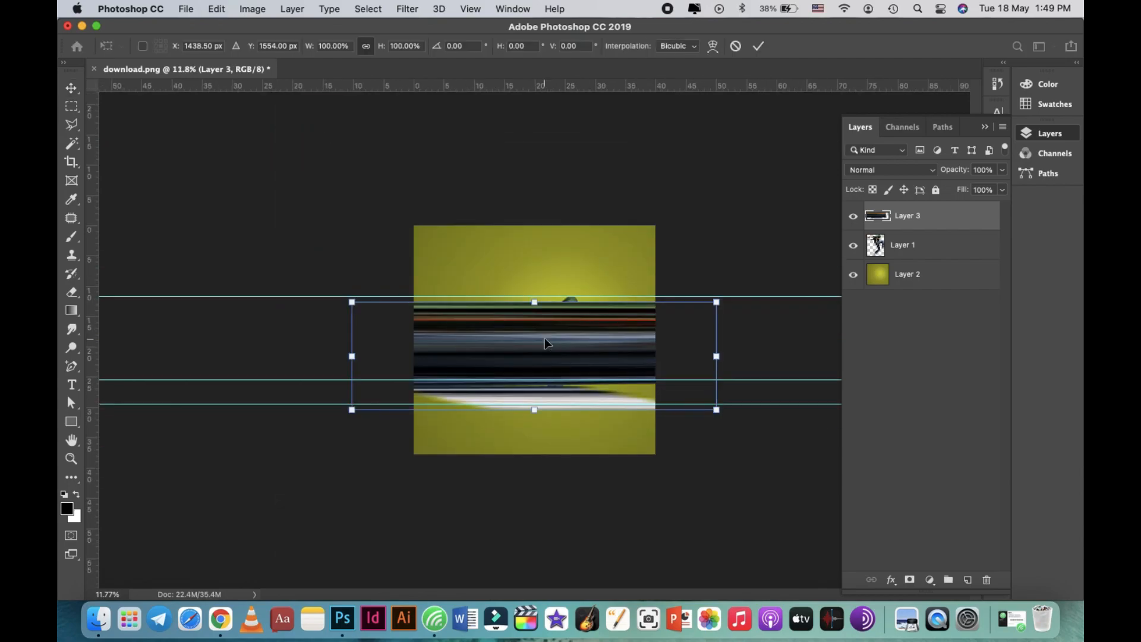
pyautogui.click(215, 9)
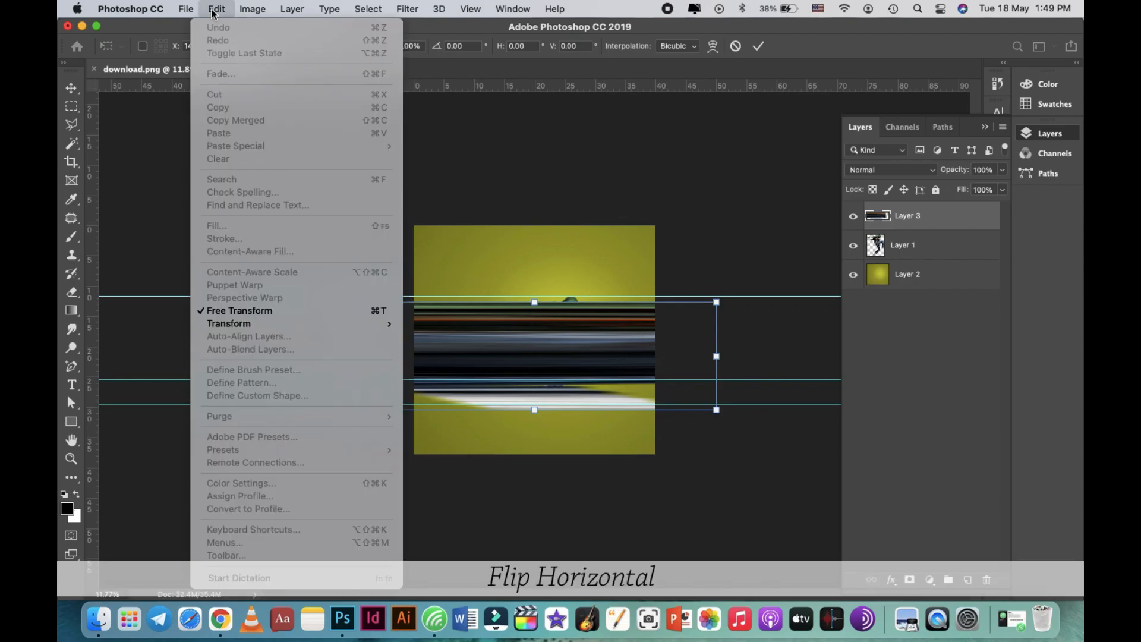
pyautogui.moveTo(312, 326)
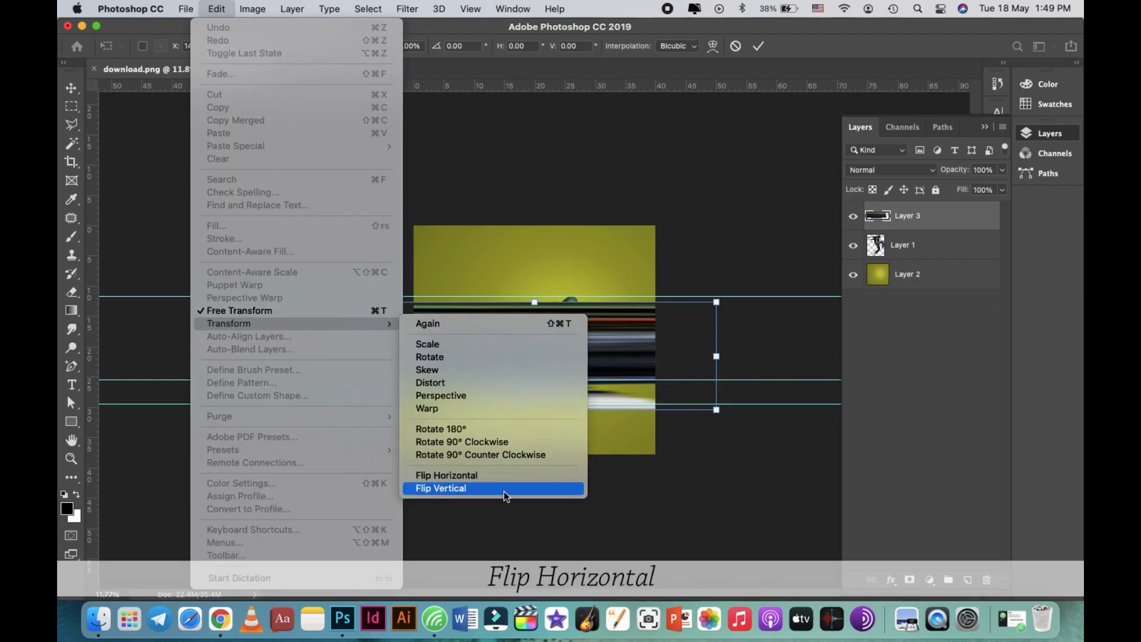
pyautogui.click(504, 476)
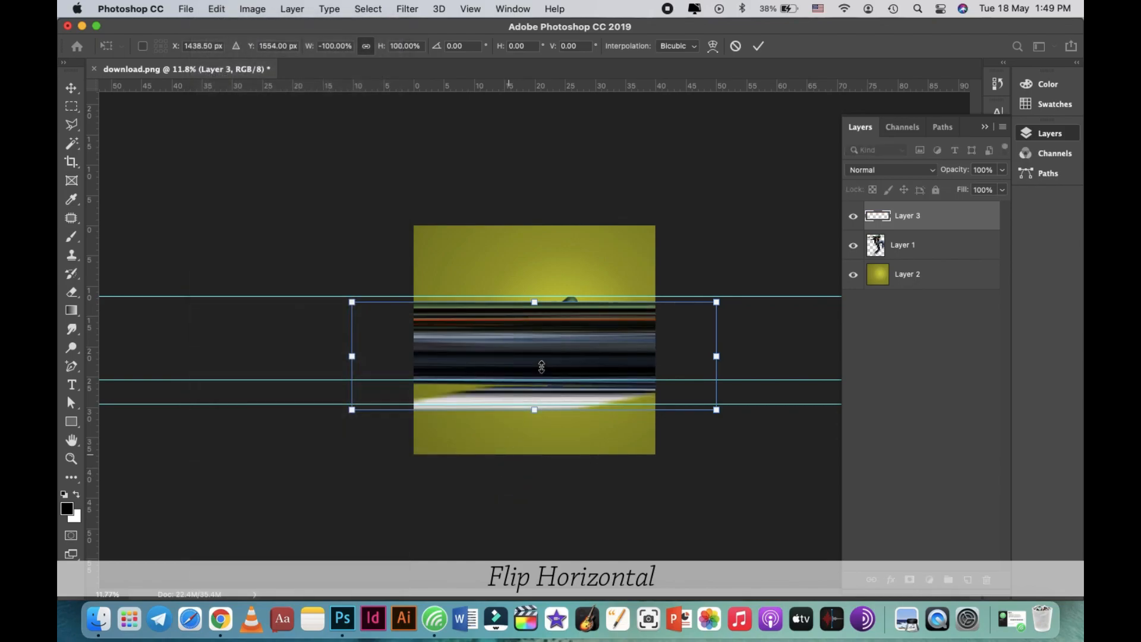
# - Align the flipped band with the guides at hood and toe, and place Layer 3 below the dancer's Layer 1
pyautogui.moveTo(566, 339); pyautogui.dragTo(522, 348)
pyautogui.press('Return')
pyautogui.moveTo(907, 230); pyautogui.dragTo(912, 259)
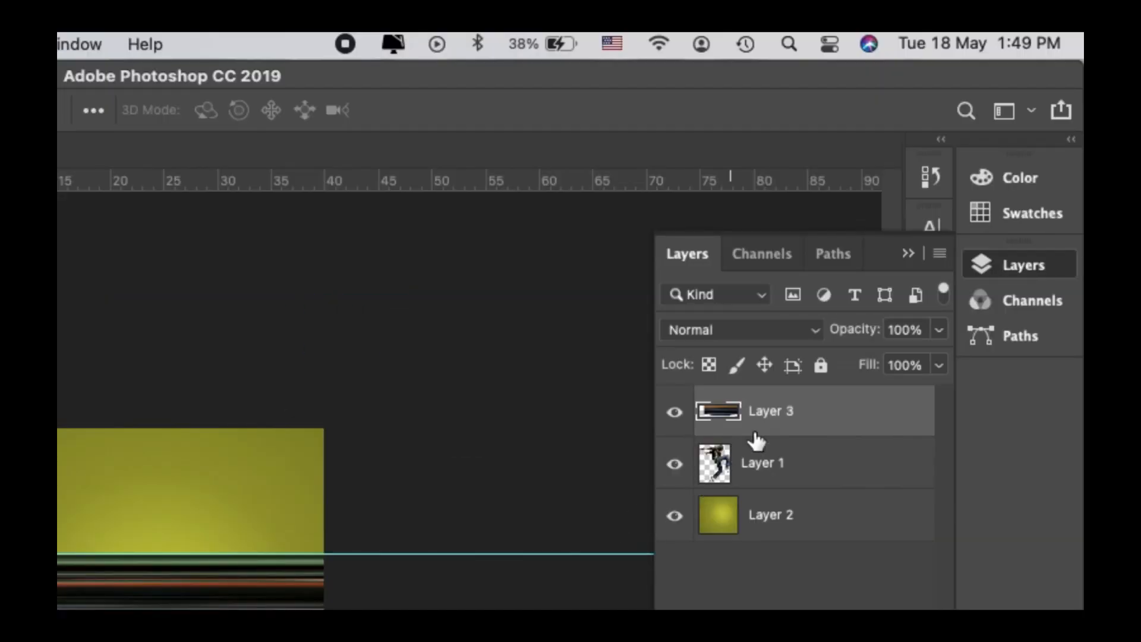
pyautogui.moveTo(781, 487); pyautogui.dragTo(780, 488)
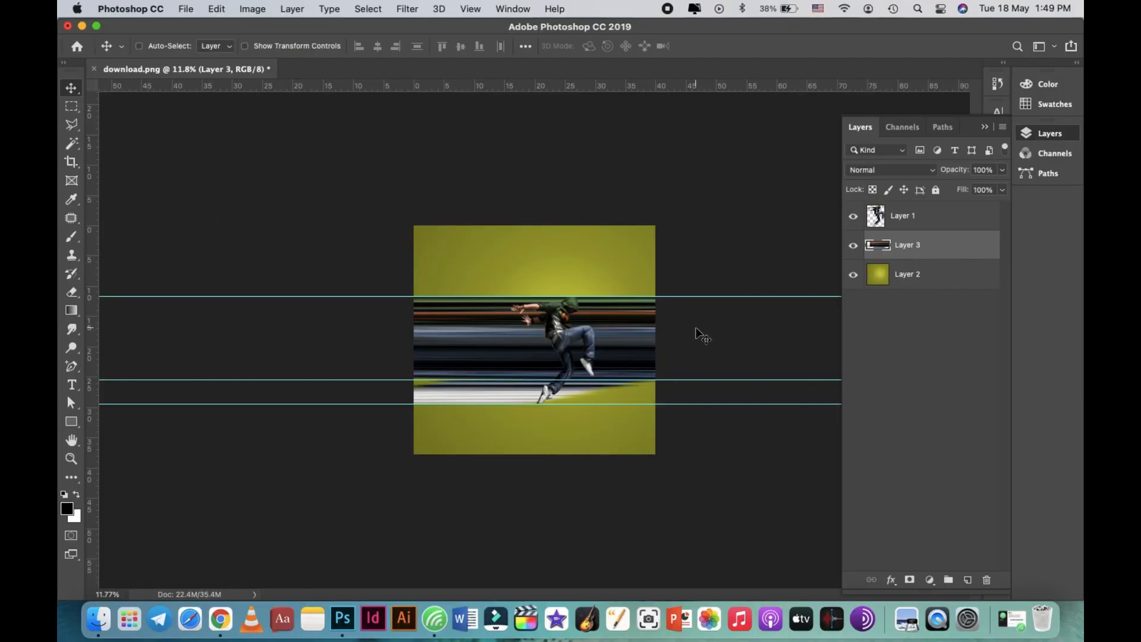
# - Erase the part of the band to the right of the dancer along the body's outline with a hard round 316 px eraser
pyautogui.press('super+0')
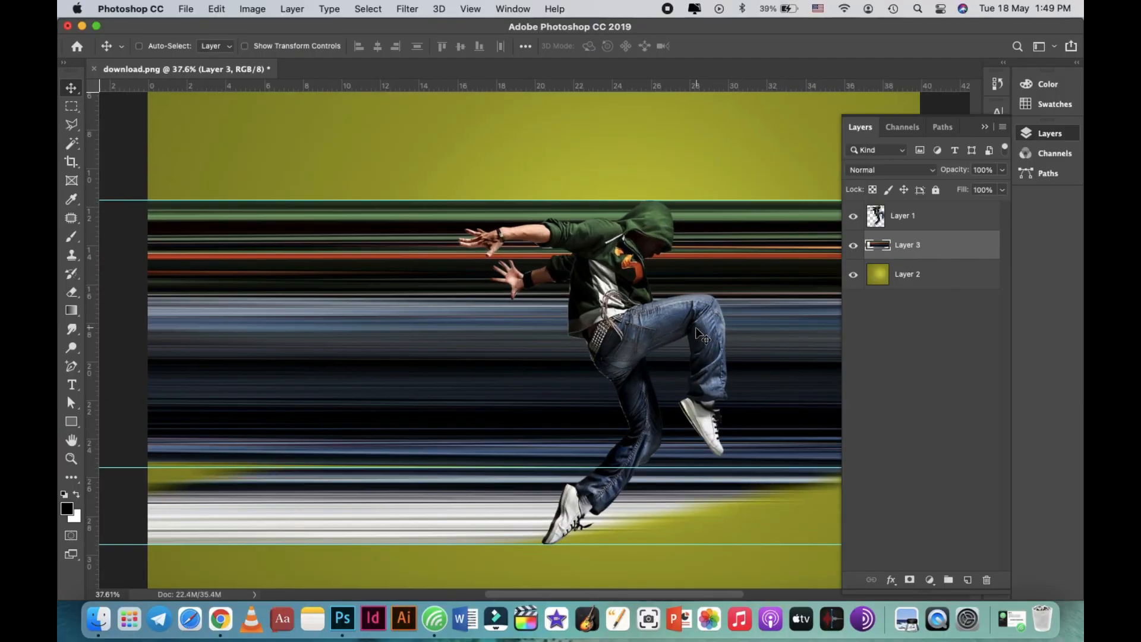
pyautogui.hscroll(3, 695, 327)
pyautogui.scroll(-2, 696, 327)
pyautogui.hscroll(-3, 695, 327)
pyautogui.hscroll(3, 695, 327)
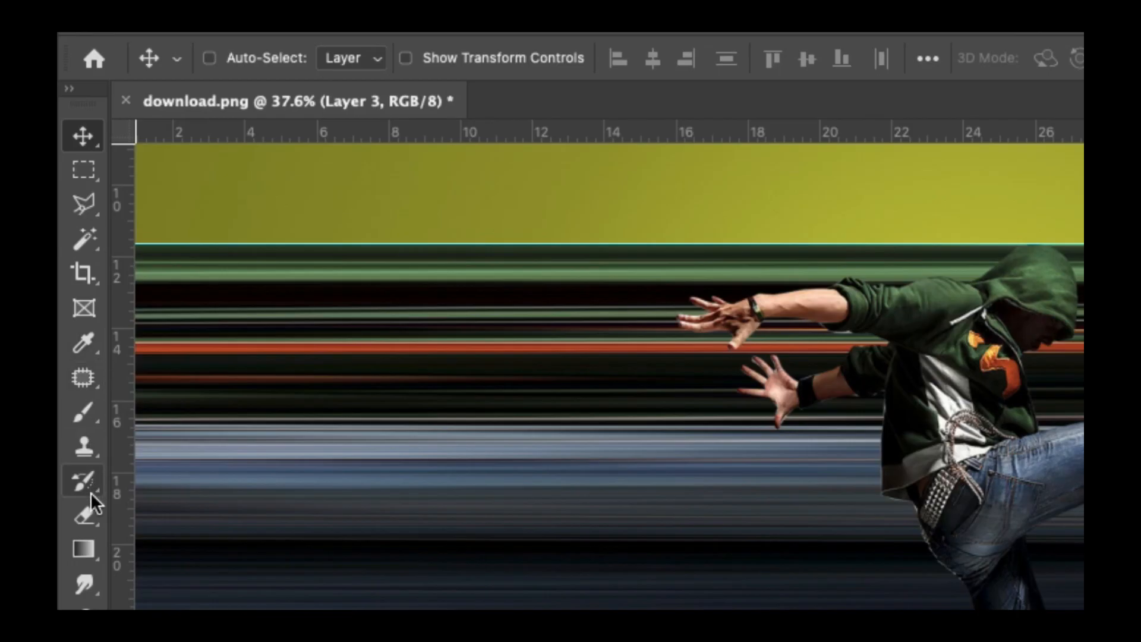
pyautogui.click(86, 522)
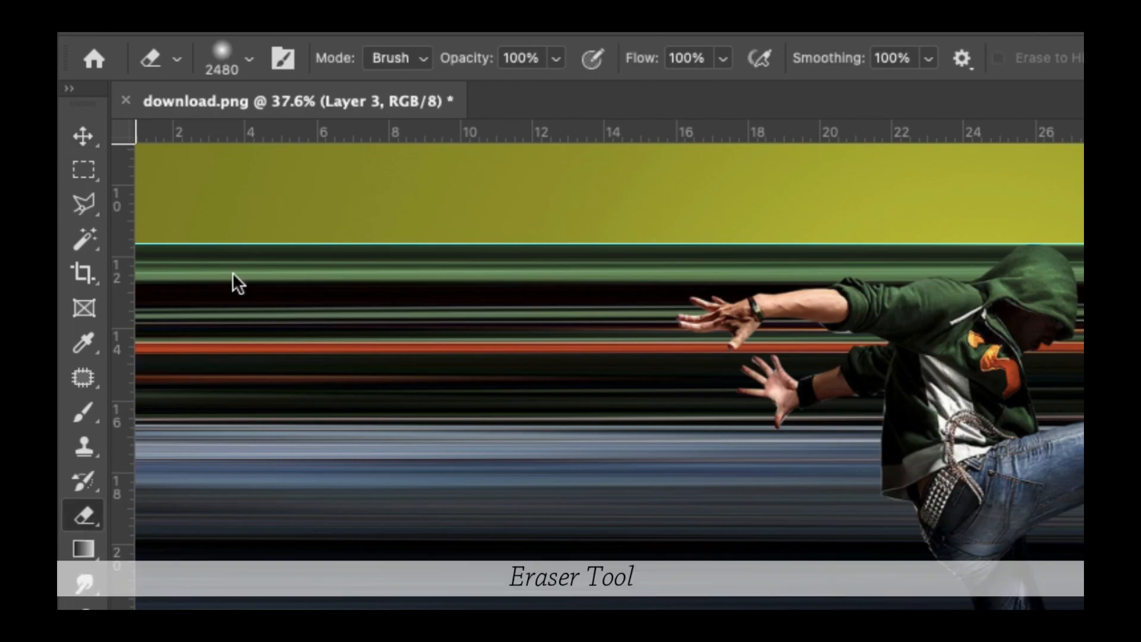
pyautogui.click(250, 60)
pyautogui.click(342, 133)
pyautogui.click(290, 305)
pyautogui.moveTo(627, 179)
pyautogui.mouseDown()
pyautogui.moveTo(629, 166)
pyautogui.moveTo(586, 294)
pyautogui.moveTo(617, 356)
pyautogui.moveTo(617, 387)
pyautogui.moveTo(512, 522)
pyautogui.mouseUp()
pyautogui.hscroll(10, 650, 484)
pyautogui.moveTo(418, 475)
pyautogui.mouseDown()
pyautogui.moveTo(365, 472)
pyautogui.moveTo(416, 293)
pyautogui.moveTo(408, 188)
pyautogui.moveTo(428, 181)
pyautogui.mouseUp()
pyautogui.press('super+0')
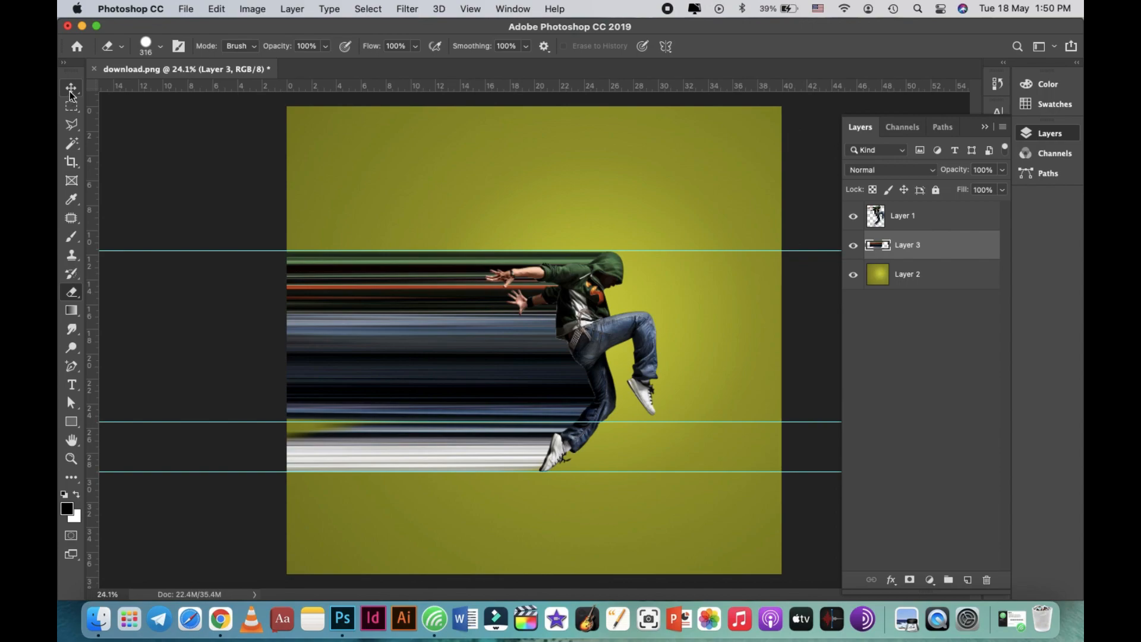
# - Warp Layer 3 so the band's left end fans out in curves to the canvas's upper-left and lower-left corners
pyautogui.click(71, 89)
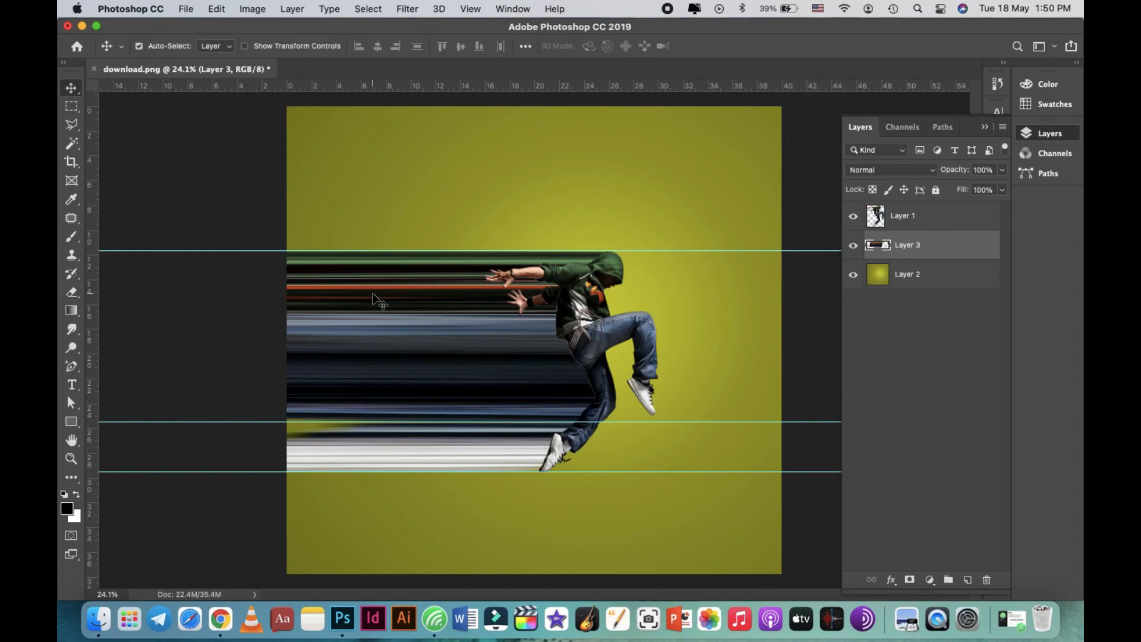
pyautogui.click(185, 10)
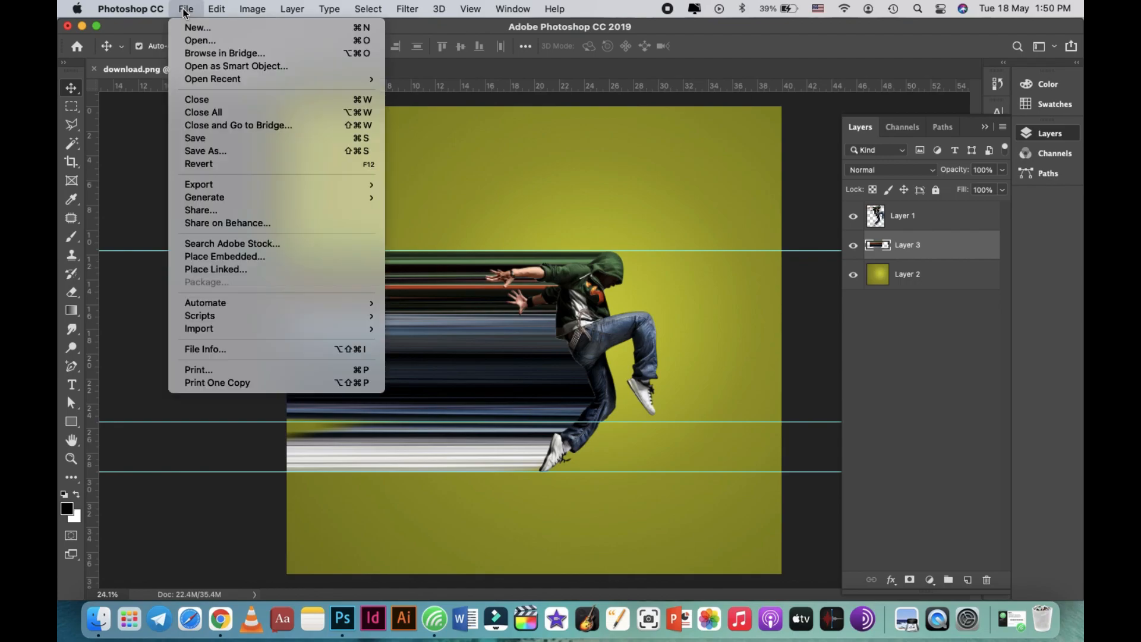
pyautogui.click(537, 403)
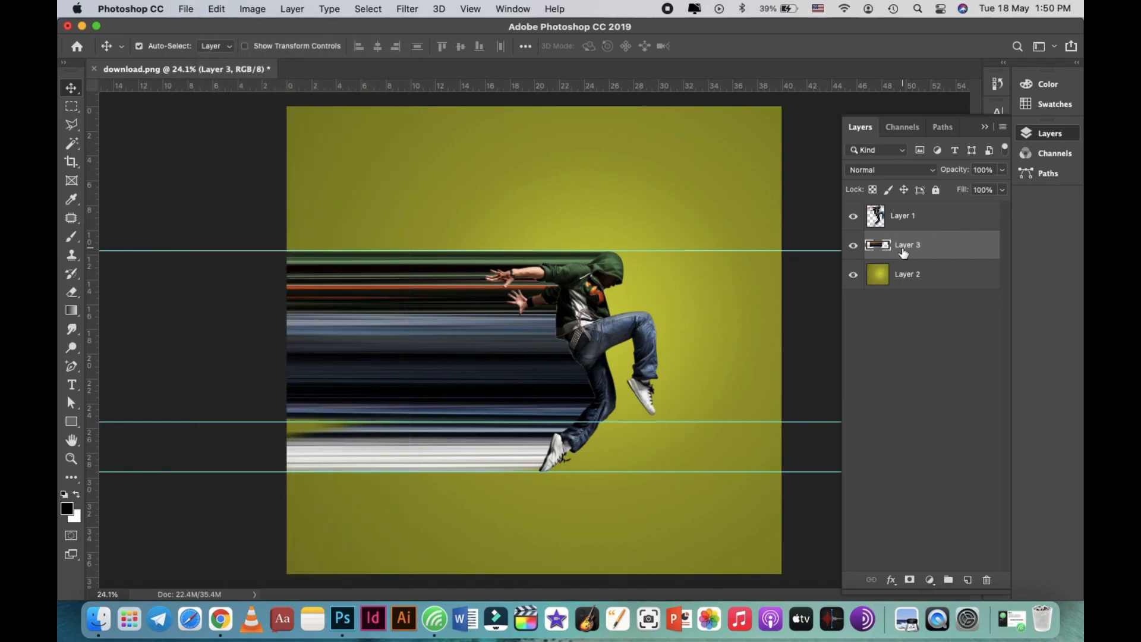
pyautogui.click(217, 8)
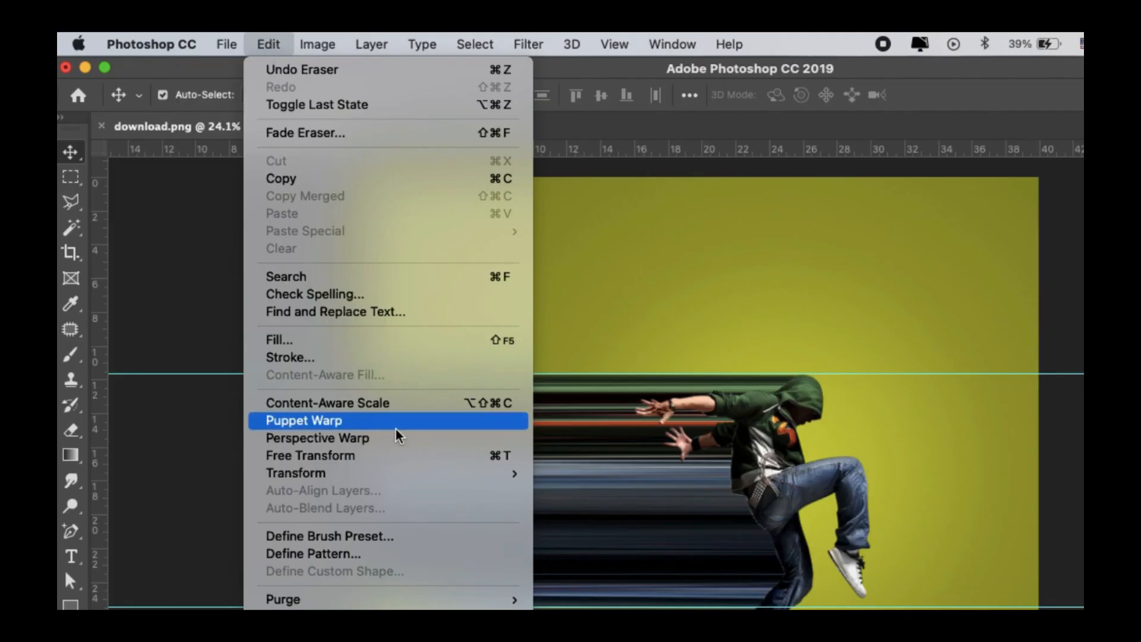
pyautogui.moveTo(415, 481)
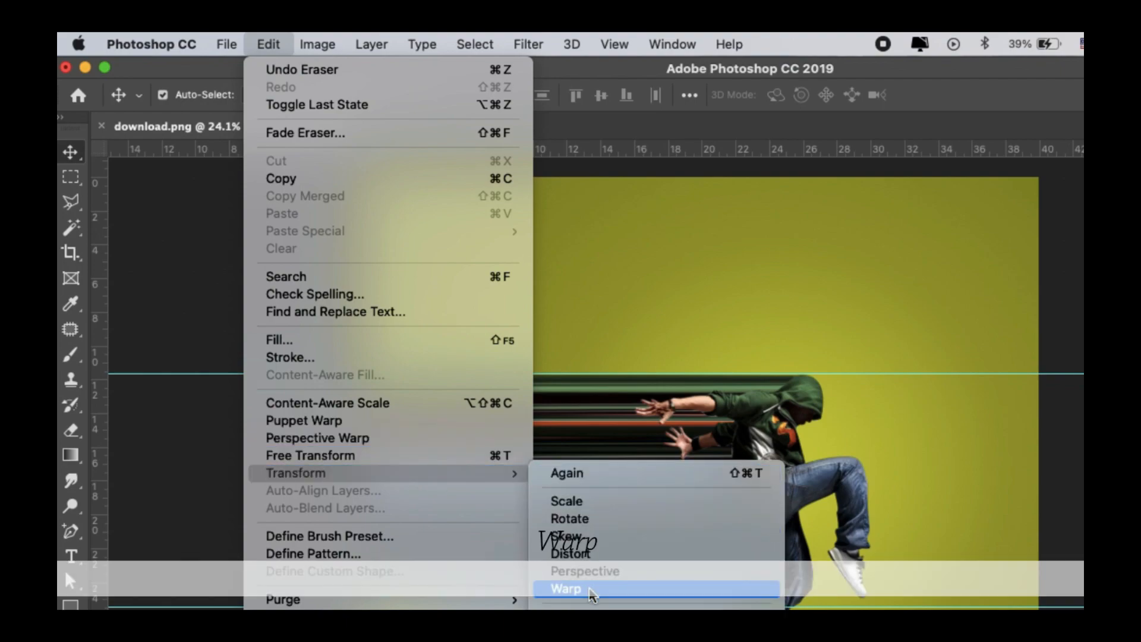
pyautogui.click(611, 590)
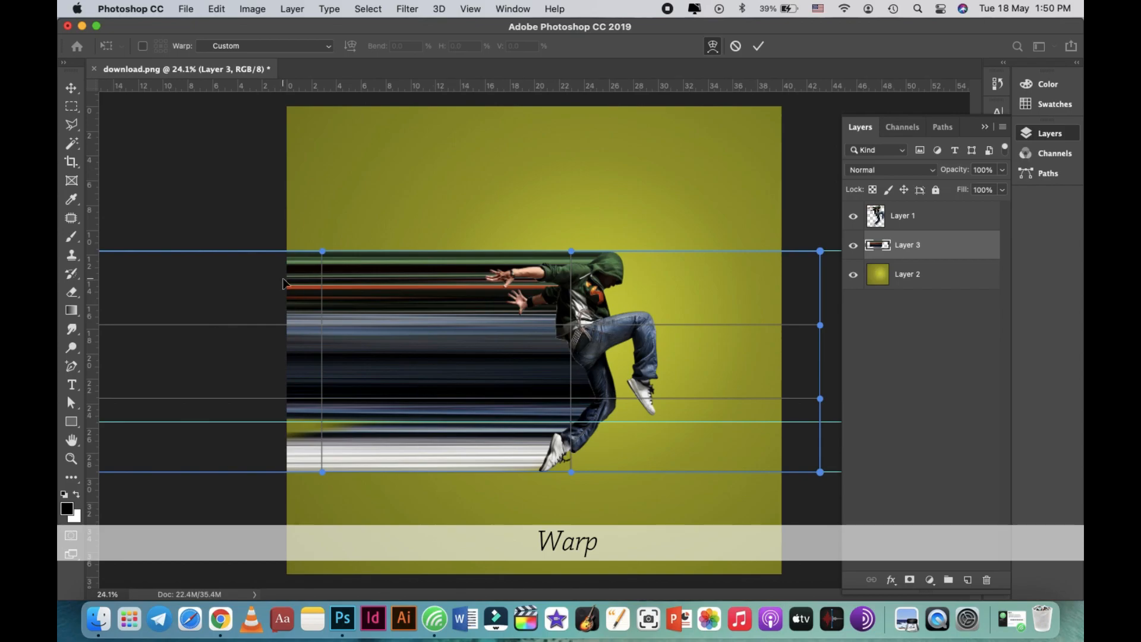
pyautogui.scroll(-3, 283, 284)
pyautogui.moveTo(194, 275)
pyautogui.mouseDown()
pyautogui.moveTo(210, 5)
pyautogui.moveTo(222, 4)
pyautogui.mouseUp()
pyautogui.moveTo(194, 438)
pyautogui.mouseDown()
pyautogui.moveTo(238, 592)
pyautogui.moveTo(224, 614)
pyautogui.moveTo(246, 620)
pyautogui.mouseUp()
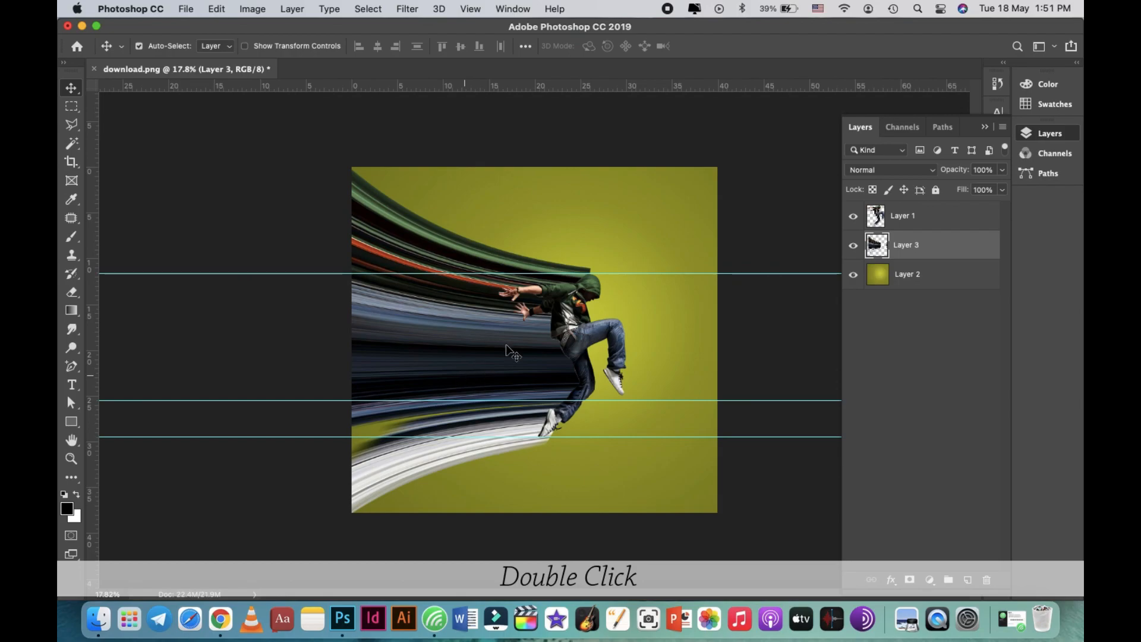
# - Remove the three horizontal guides from the canvas
pyautogui.moveTo(638, 274); pyautogui.dragTo(660, 11)
pyautogui.moveTo(632, 400); pyautogui.dragTo(658, 11)
pyautogui.moveTo(632, 436); pyautogui.dragTo(614, 5)
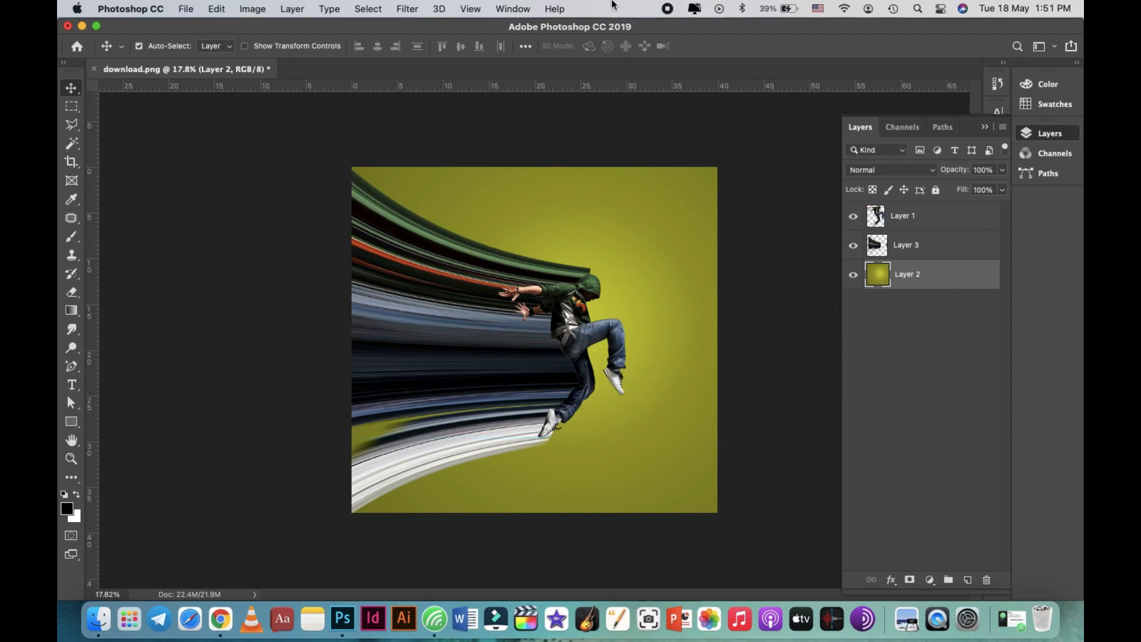
# - On a new layer above Layer 3, paint a soft black shadow down the canvas's left edge with a 1400 px brush at 24% hardness
pyautogui.click(71, 239)
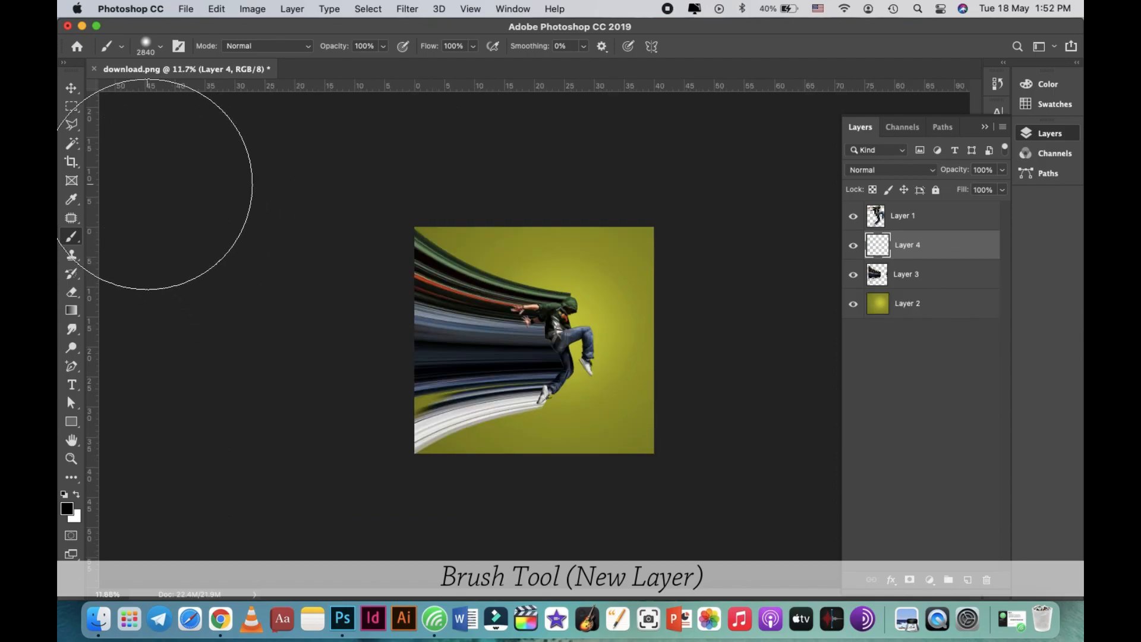
pyautogui.click(160, 47)
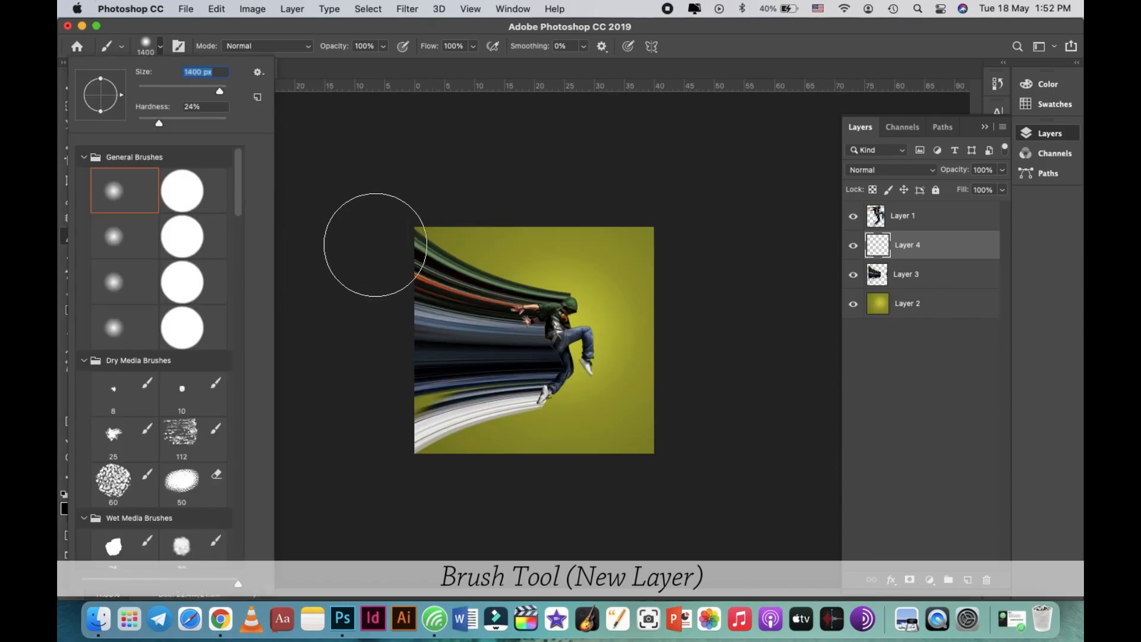
pyautogui.moveTo(372, 248)
pyautogui.mouseDown()
pyautogui.moveTo(383, 342)
pyautogui.moveTo(367, 469)
pyautogui.mouseUp()
pyautogui.moveTo(375, 326)
pyautogui.mouseDown()
pyautogui.moveTo(372, 262)
pyautogui.moveTo(372, 351)
pyautogui.mouseUp()
pyautogui.moveTo(375, 432); pyautogui.dragTo(369, 476)
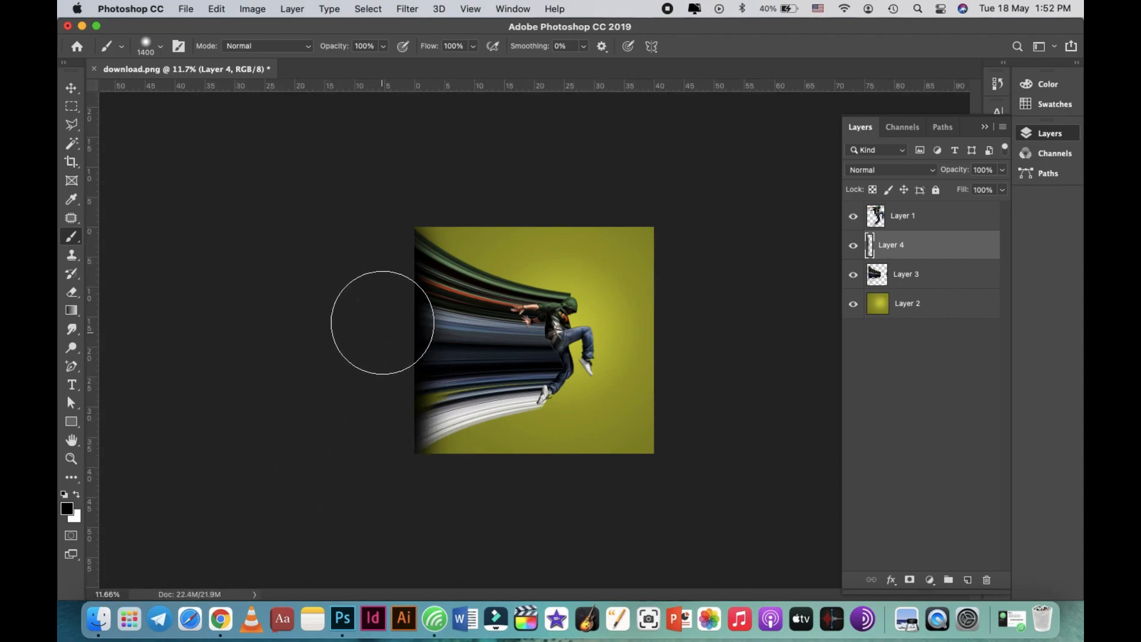
pyautogui.moveTo(377, 265)
pyautogui.mouseDown()
pyautogui.moveTo(342, 248)
pyautogui.moveTo(351, 268)
pyautogui.mouseUp()
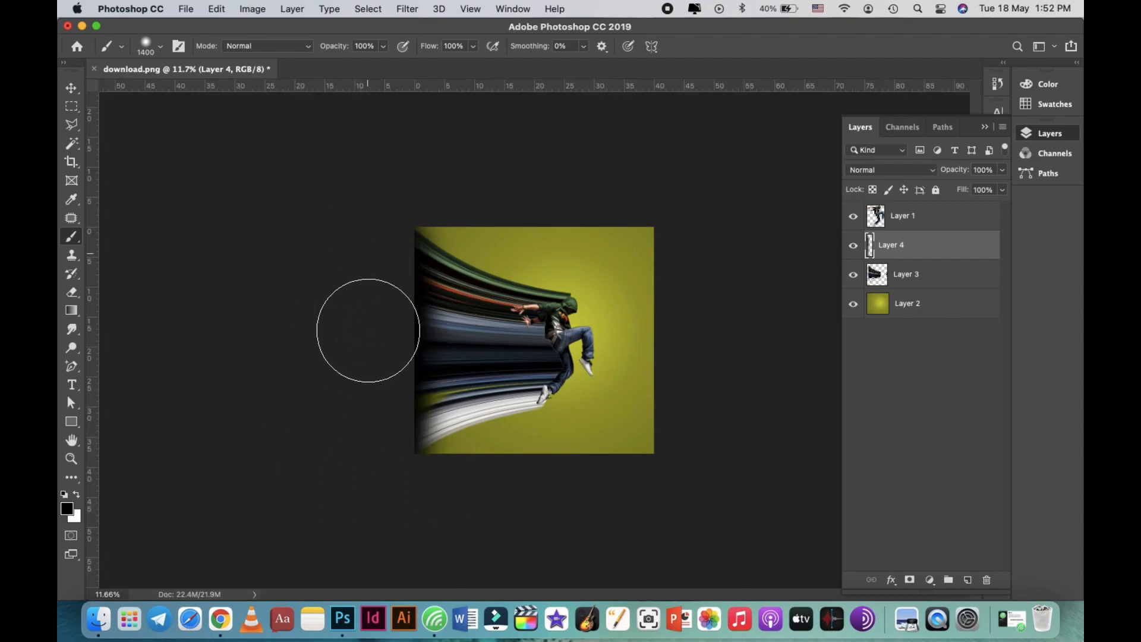
pyautogui.moveTo(377, 335); pyautogui.dragTo(386, 354)
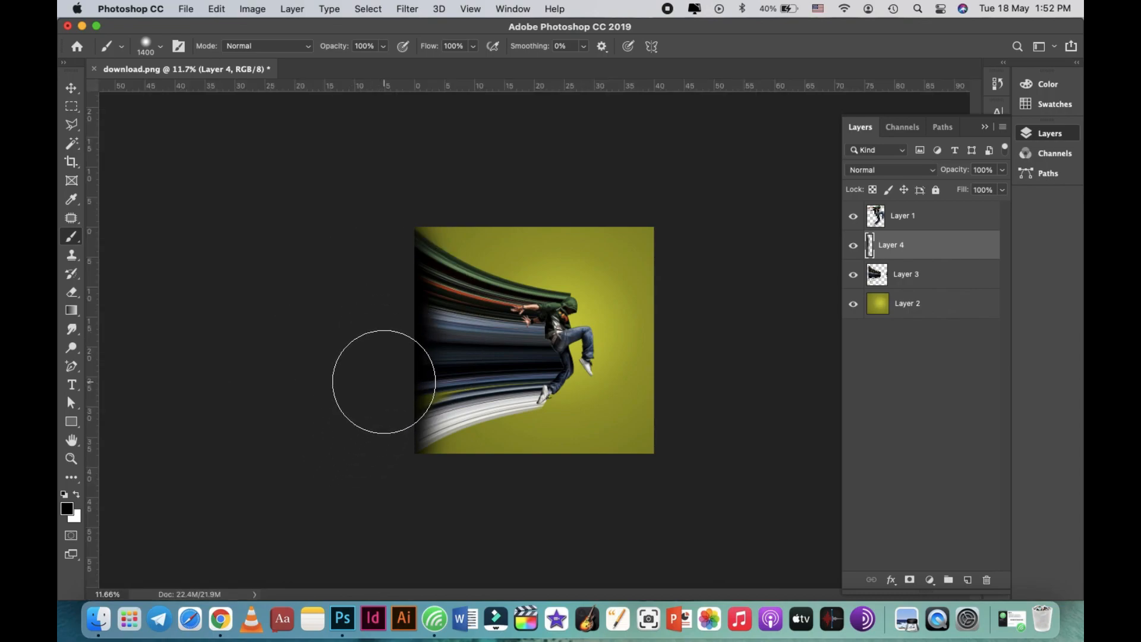
pyautogui.moveTo(382, 337); pyautogui.dragTo(382, 332)
pyautogui.scroll(-1, 288, 390)
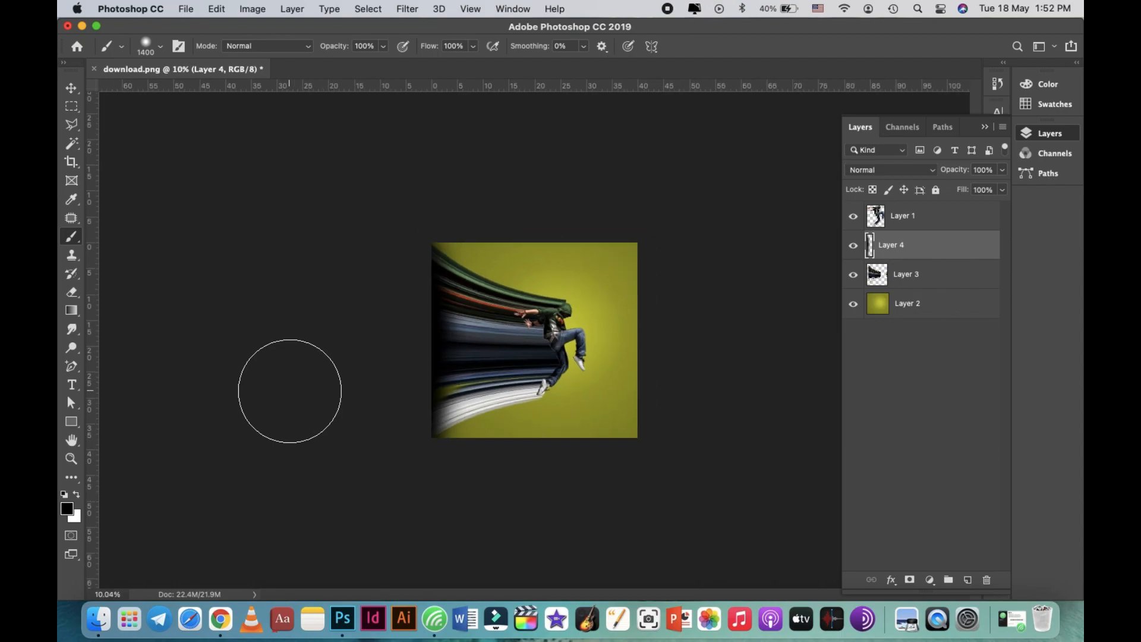
pyautogui.moveTo(392, 416); pyautogui.dragTo(397, 407)
pyautogui.scroll(-1, 288, 407)
pyautogui.scroll(5, 287, 406)
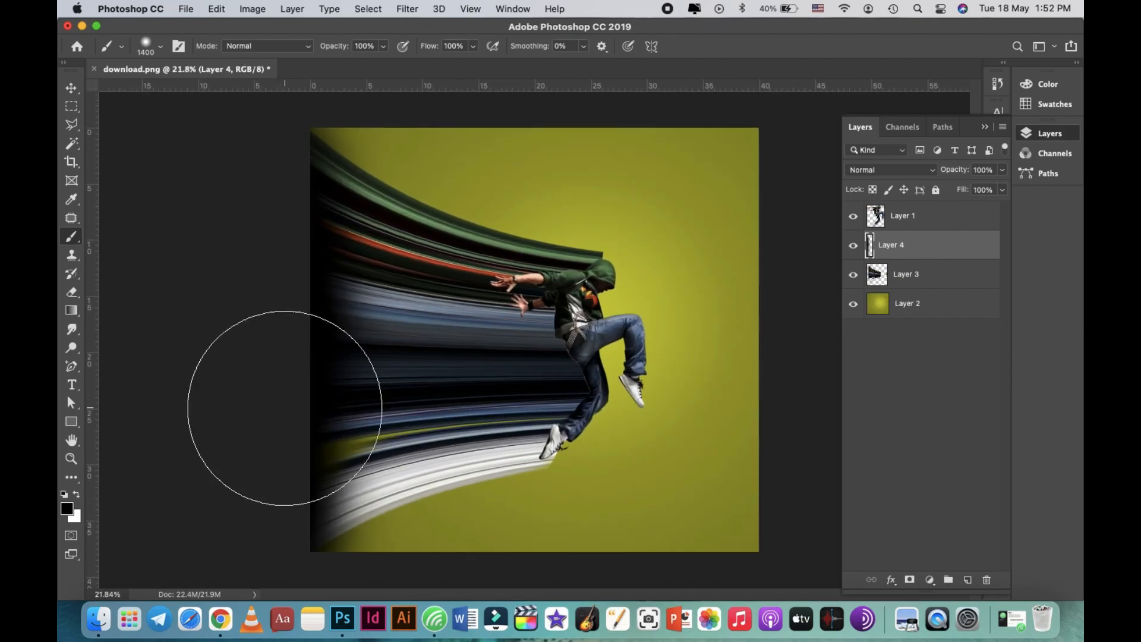
pyautogui.click(72, 88)
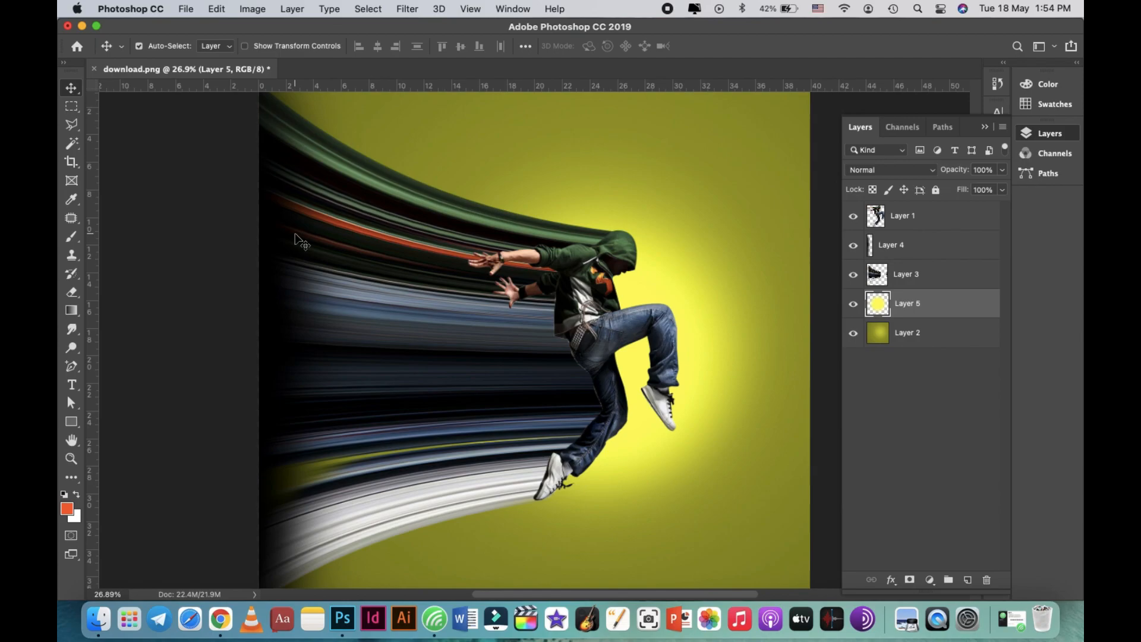